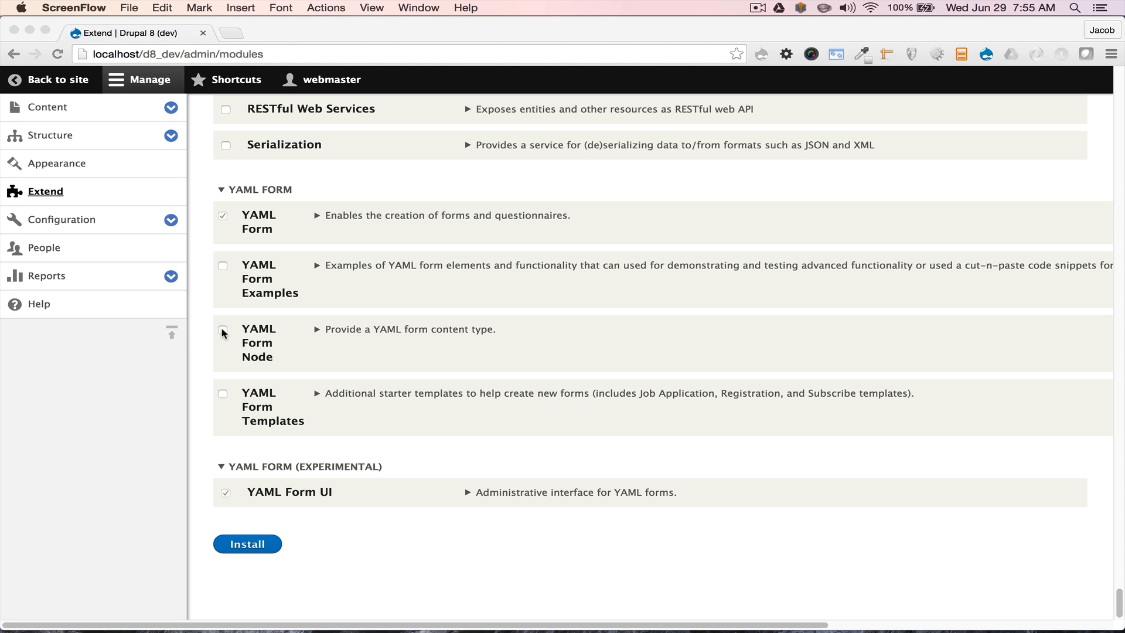
Install the YAML Form Node and YAML Form Templates modules.
{"action": "left_click", "coordinate": [223, 333]}
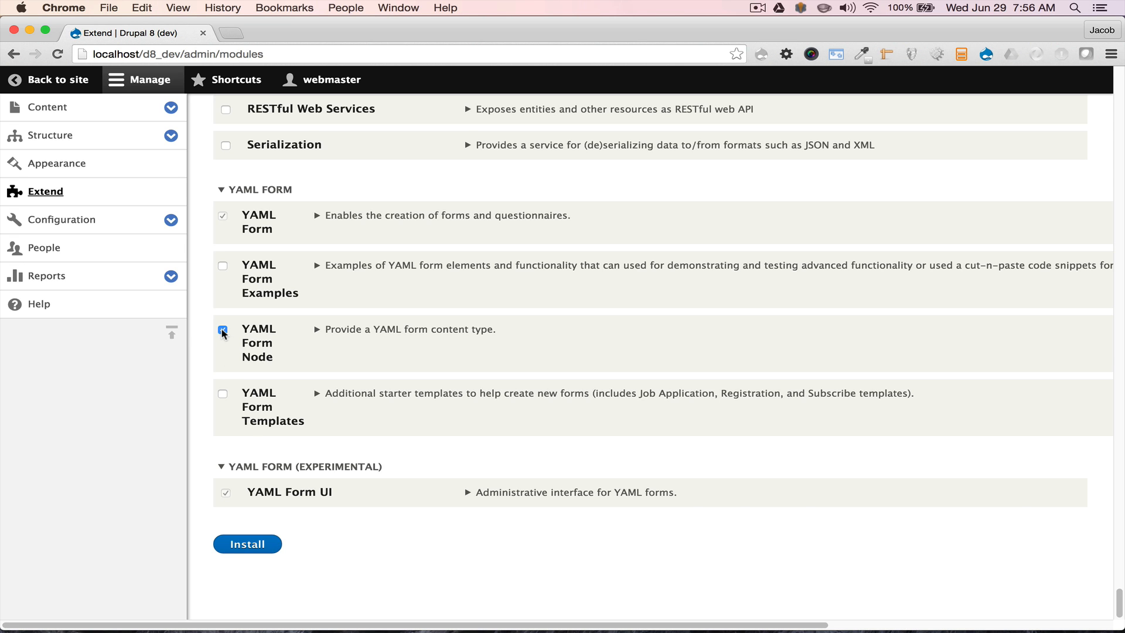
{"action": "left_click", "coordinate": [223, 393]}
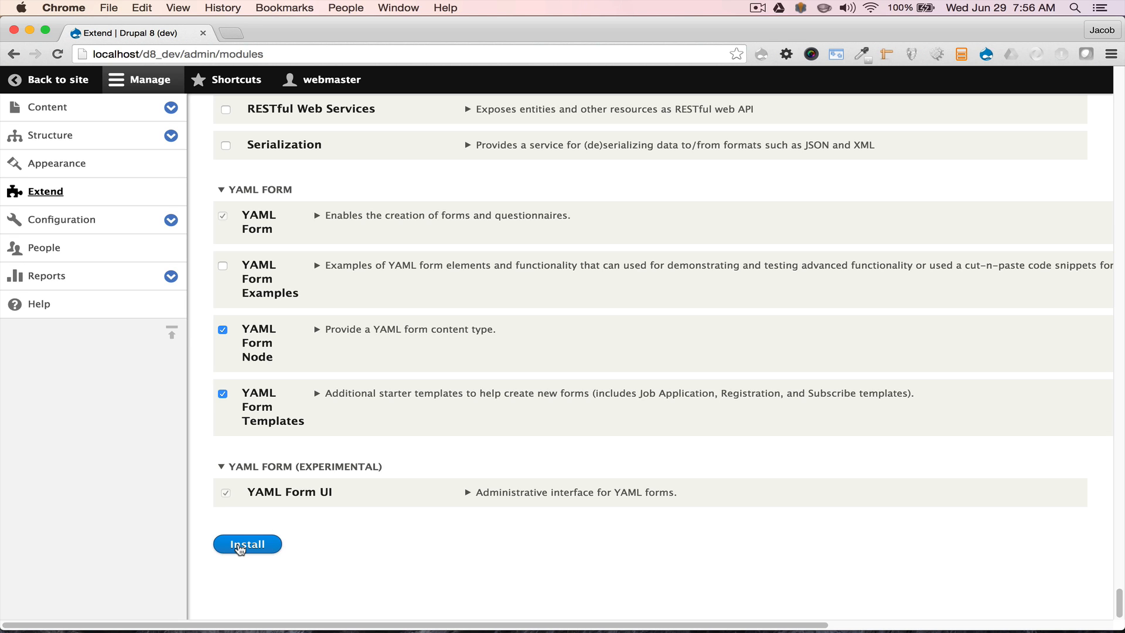
{"action": "left_click", "coordinate": [240, 549]}
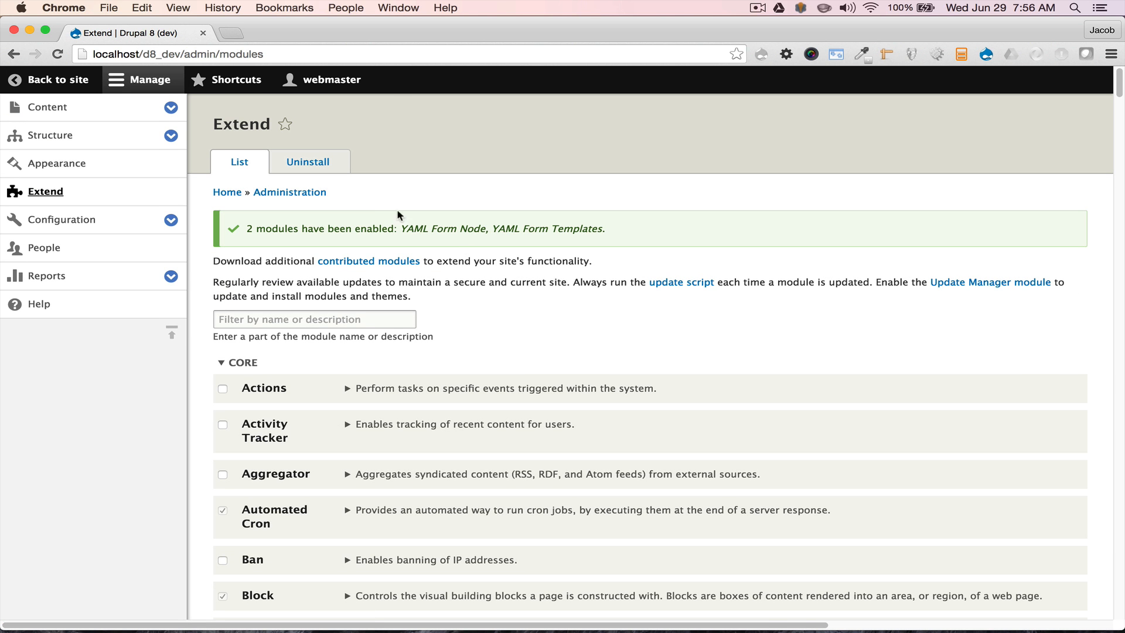
Open the list of YAML forms, preview the Registration template's fields, and return to the list.
{"action": "left_click", "coordinate": [171, 136]}
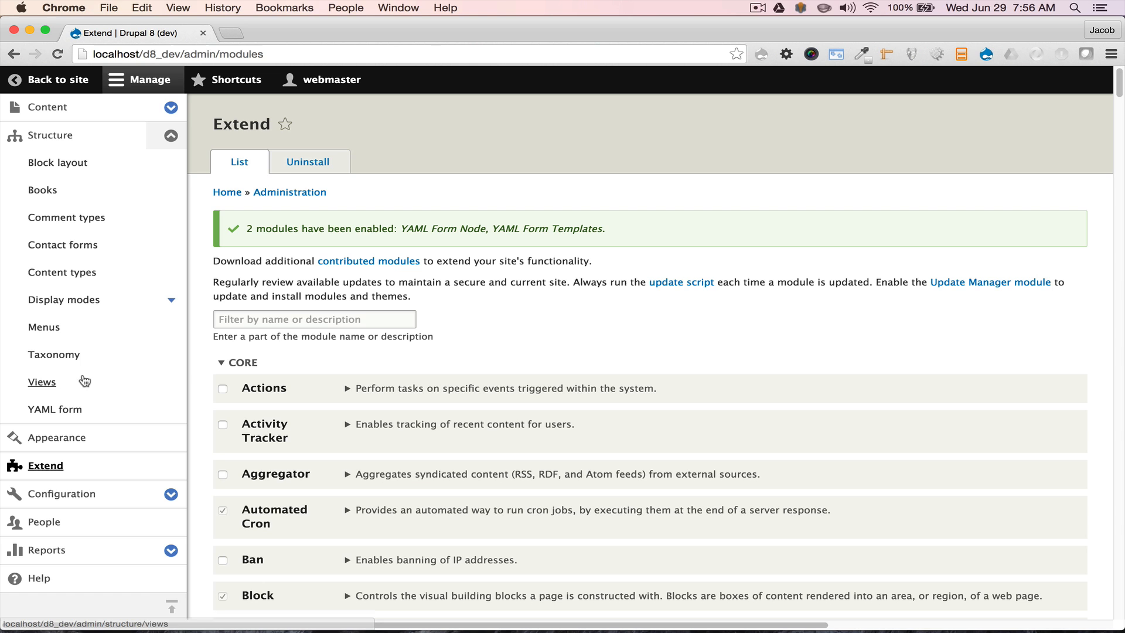
{"action": "left_click", "coordinate": [72, 411]}
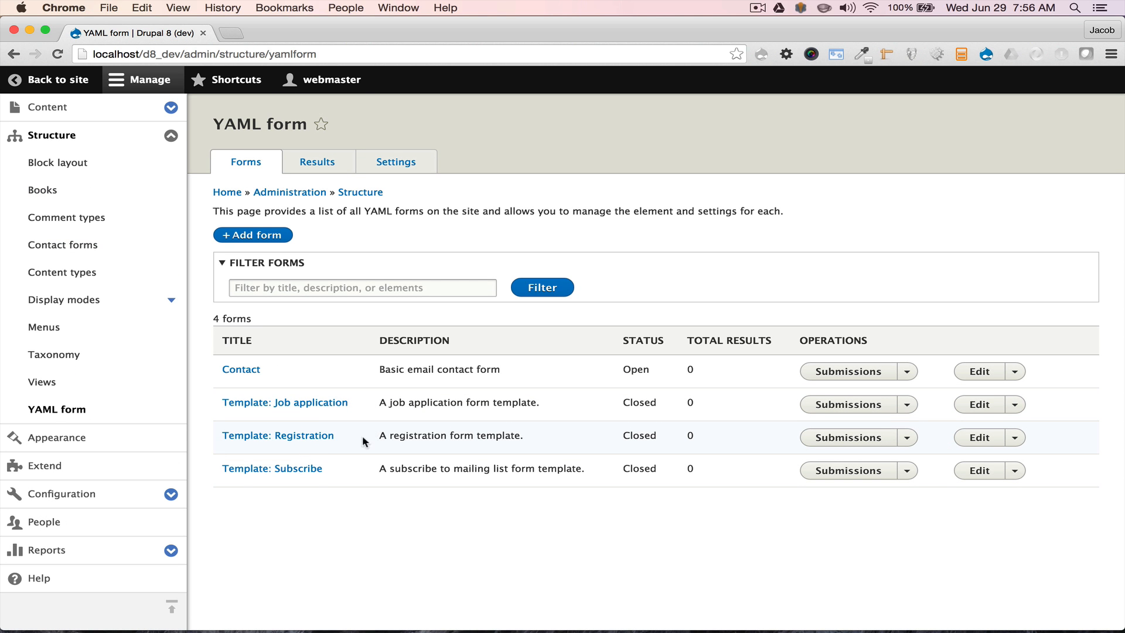
{"action": "left_click", "coordinate": [316, 437]}
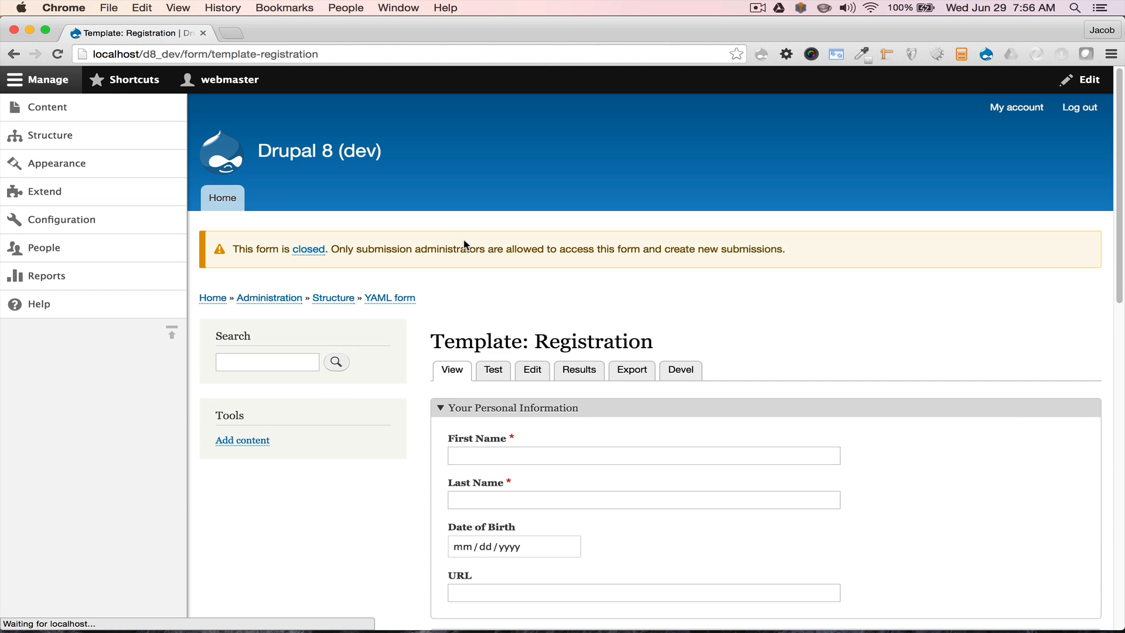
{"action": "scroll", "coordinate": [463, 243], "scroll_direction": "down", "scroll_amount": 10}
{"action": "scroll", "coordinate": [463, 240], "scroll_direction": "up", "scroll_amount": 10}
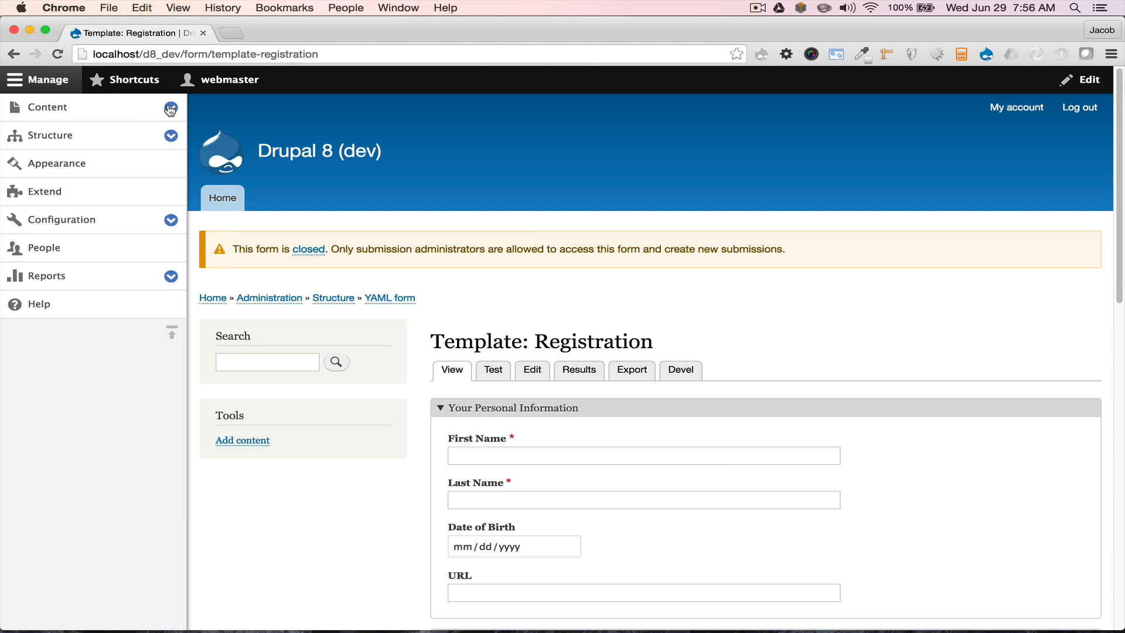
{"action": "right_click", "coordinate": [11, 53]}
{"action": "left_click", "coordinate": [24, 74]}
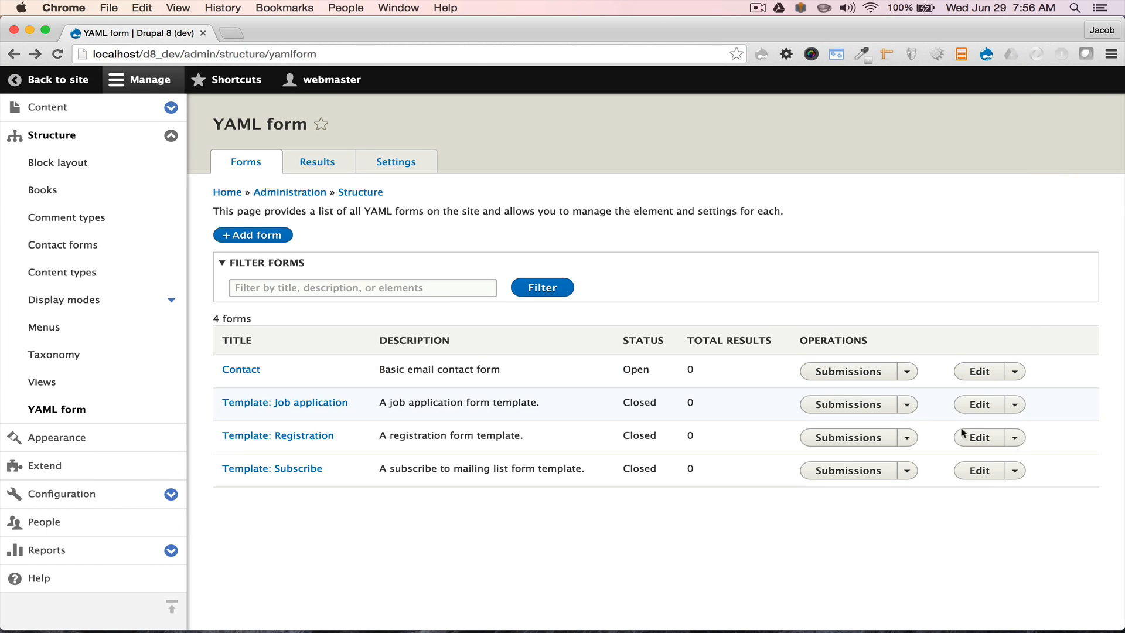
Duplicate the Registration template under the title "Registration Form", remove "template" from the end of its description, and save it.
{"action": "left_click", "coordinate": [1015, 438]}
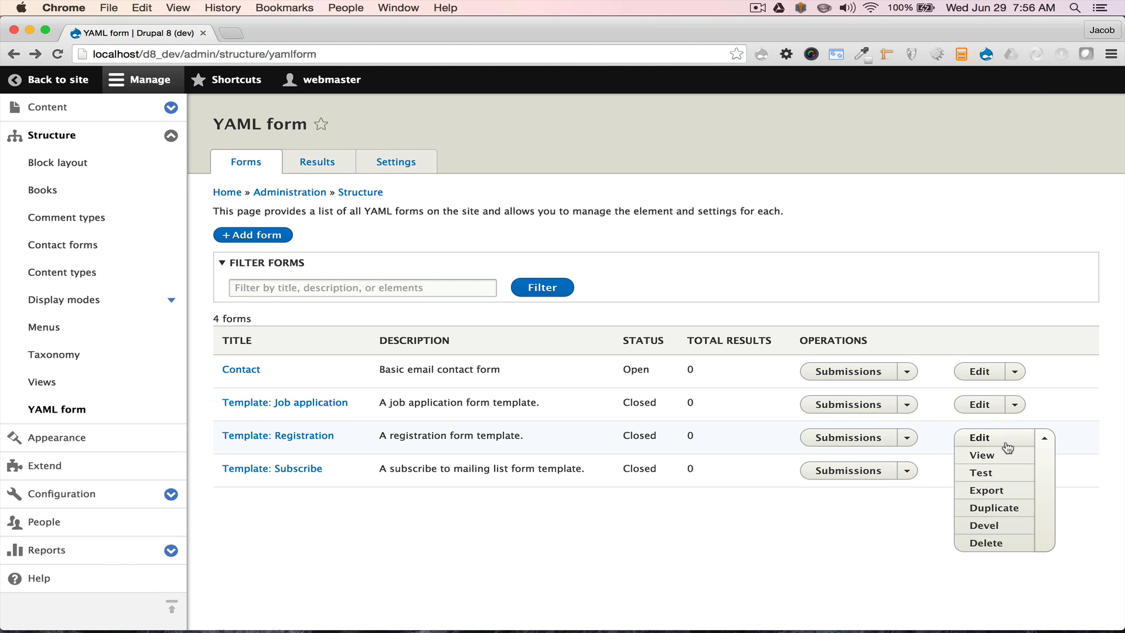
{"action": "left_click", "coordinate": [997, 507]}
{"action": "left_click_drag", "start_coordinate": [276, 199], "coordinate": [216, 199]}
{"action": "key", "text": "BackSpace"}
{"action": "key", "text": "super+Right"}
{"action": "type", "text": "Form"}
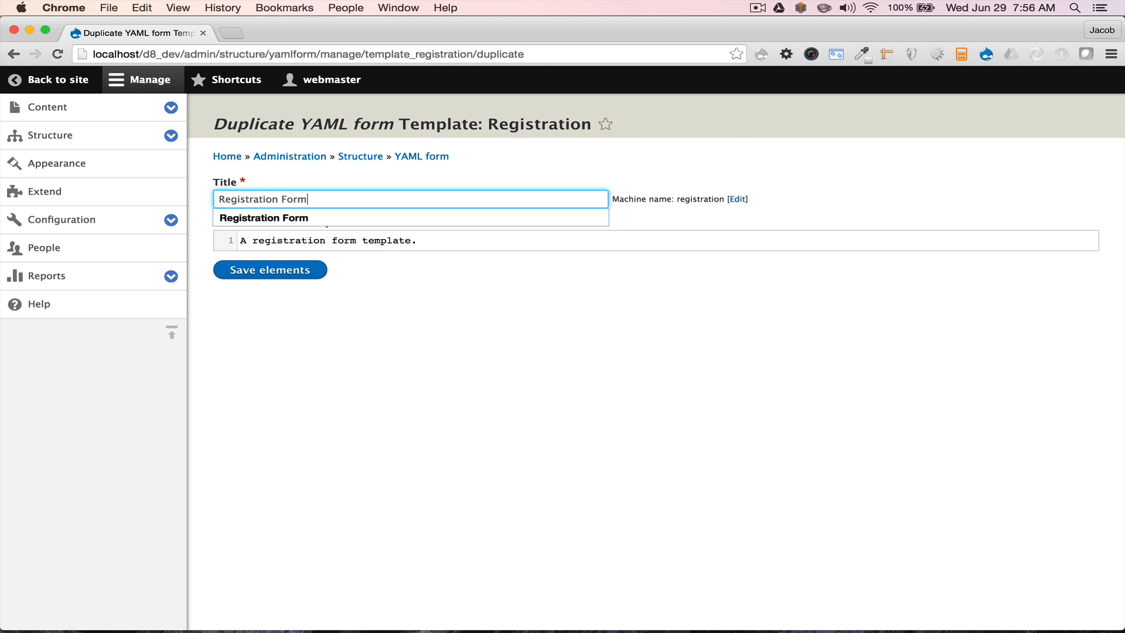
{"action": "left_click_drag", "start_coordinate": [359, 241], "coordinate": [568, 241]}
{"action": "key", "text": "BackSpace"}
{"action": "left_click", "coordinate": [265, 270]}
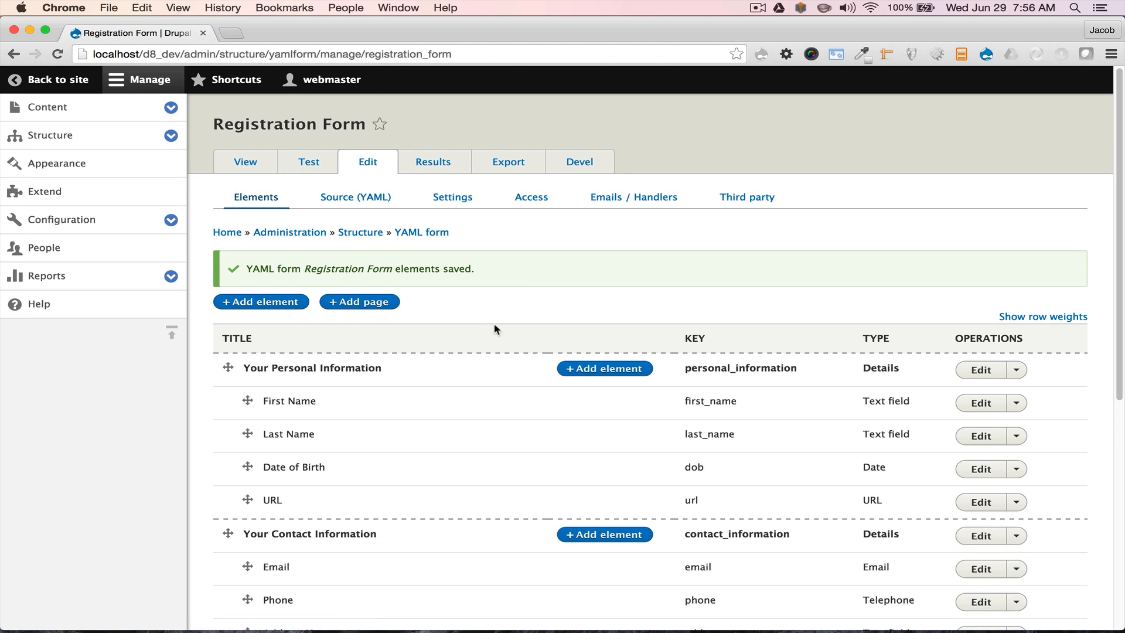
Review the elements of the duplicated form and check which content types are offered for adding content.
{"action": "scroll", "coordinate": [439, 391], "scroll_direction": "down", "scroll_amount": 5}
{"action": "scroll", "coordinate": [439, 390], "scroll_direction": "up", "scroll_amount": 5}
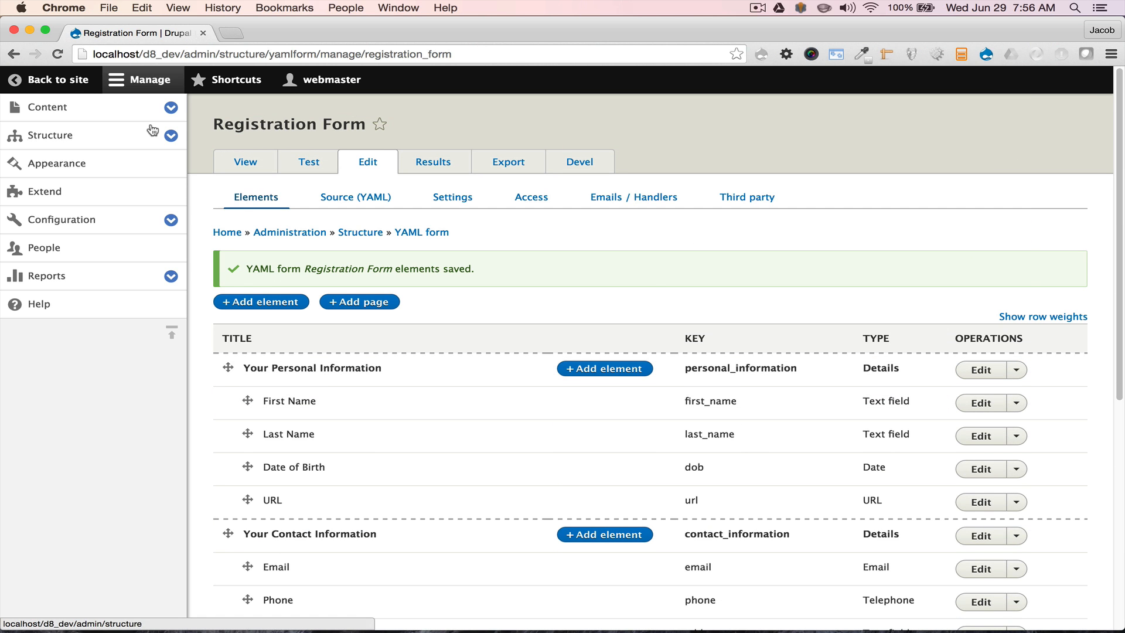
{"action": "left_click", "coordinate": [199, 80]}
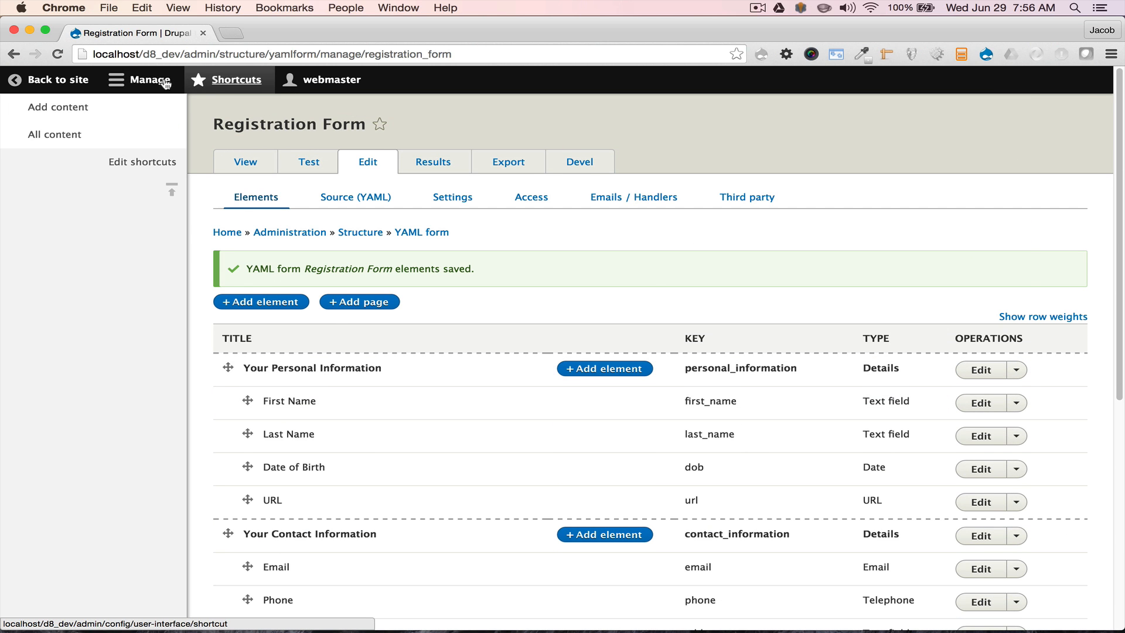
{"action": "left_click", "coordinate": [79, 111]}
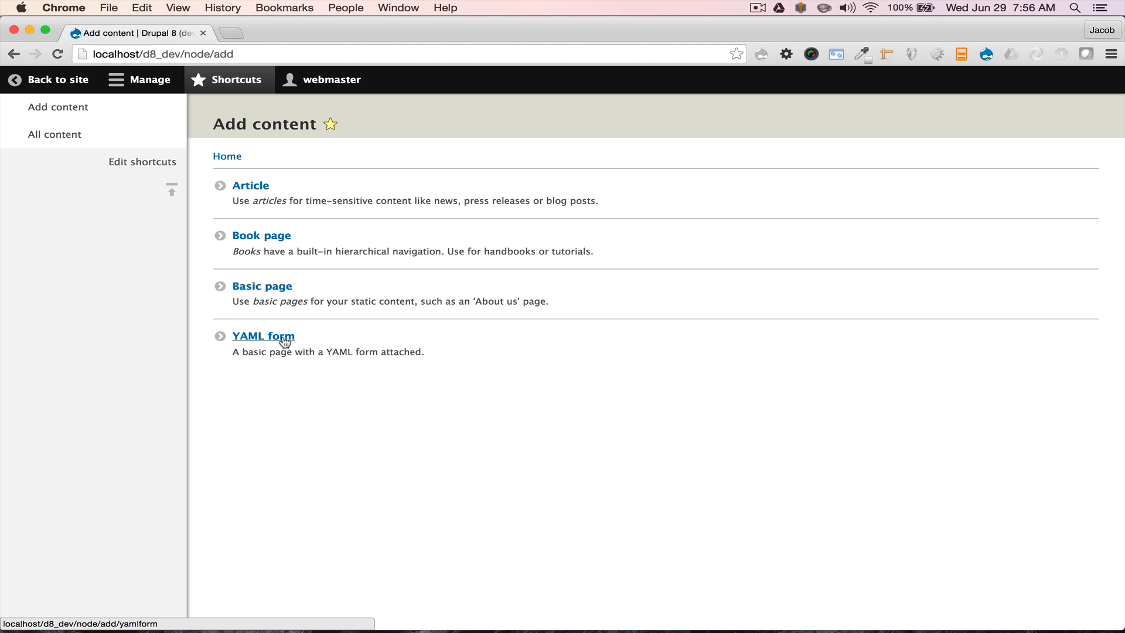
Create a new content type named "Event" and save it to manage its fields.
{"action": "left_click", "coordinate": [131, 81]}
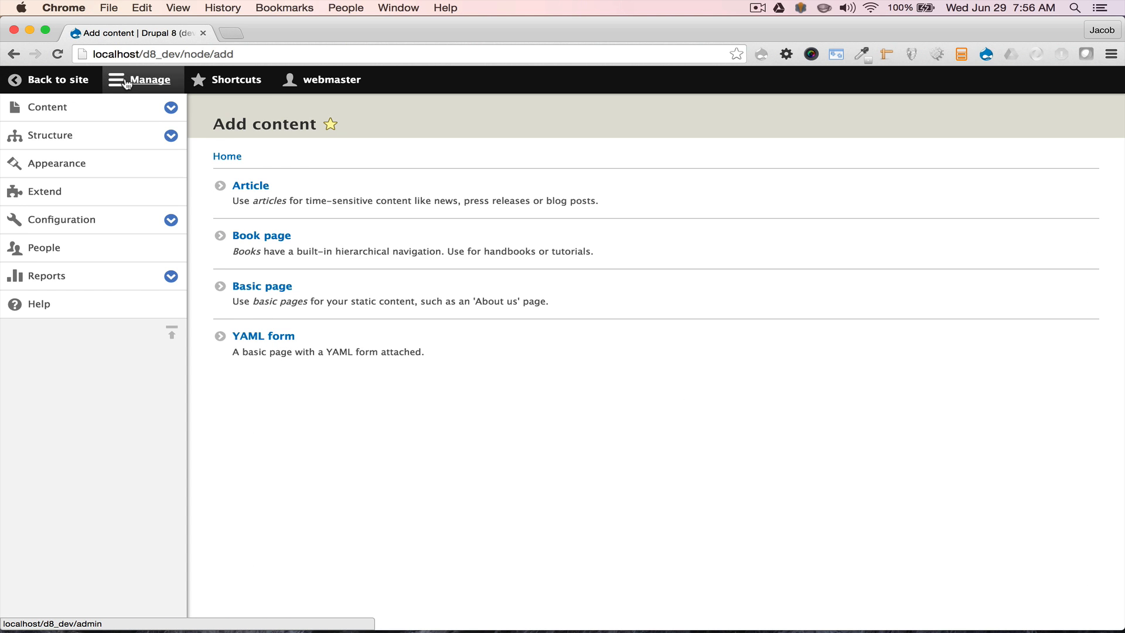
{"action": "left_click", "coordinate": [148, 138]}
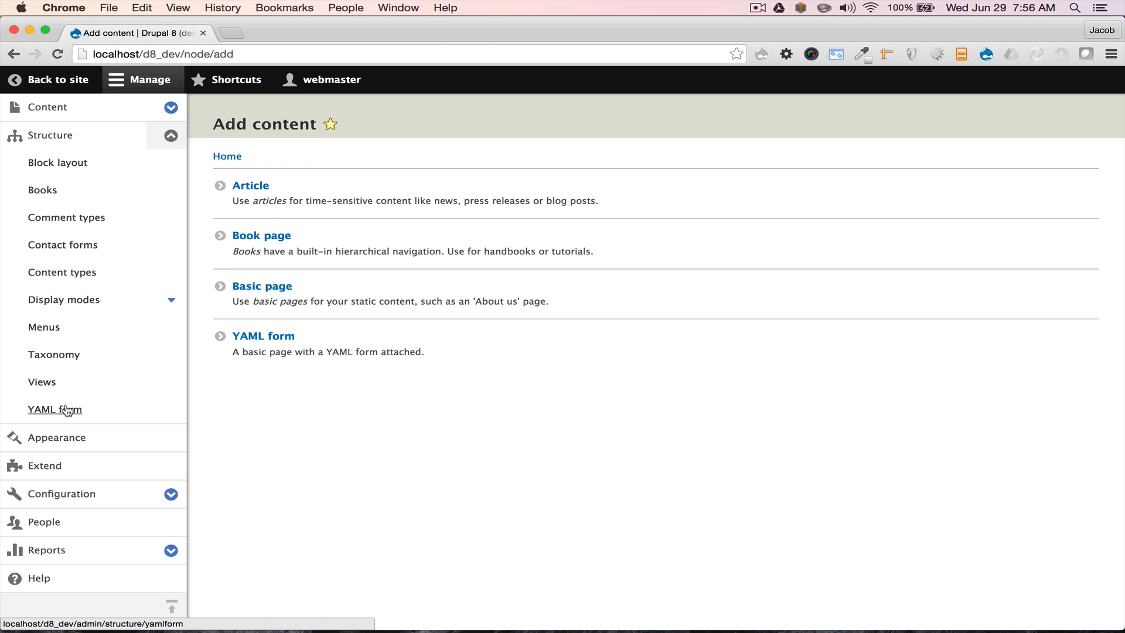
{"action": "left_click", "coordinate": [59, 273]}
{"action": "left_click", "coordinate": [307, 188]}
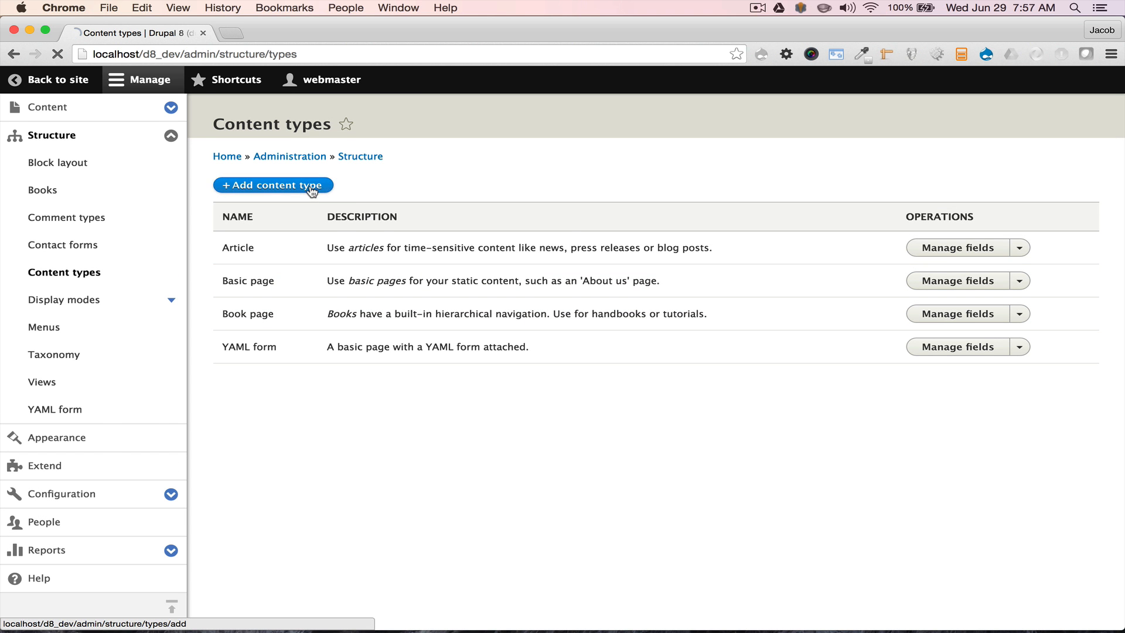
{"action": "left_click", "coordinate": [285, 212]}
{"action": "type", "text": "Event"}
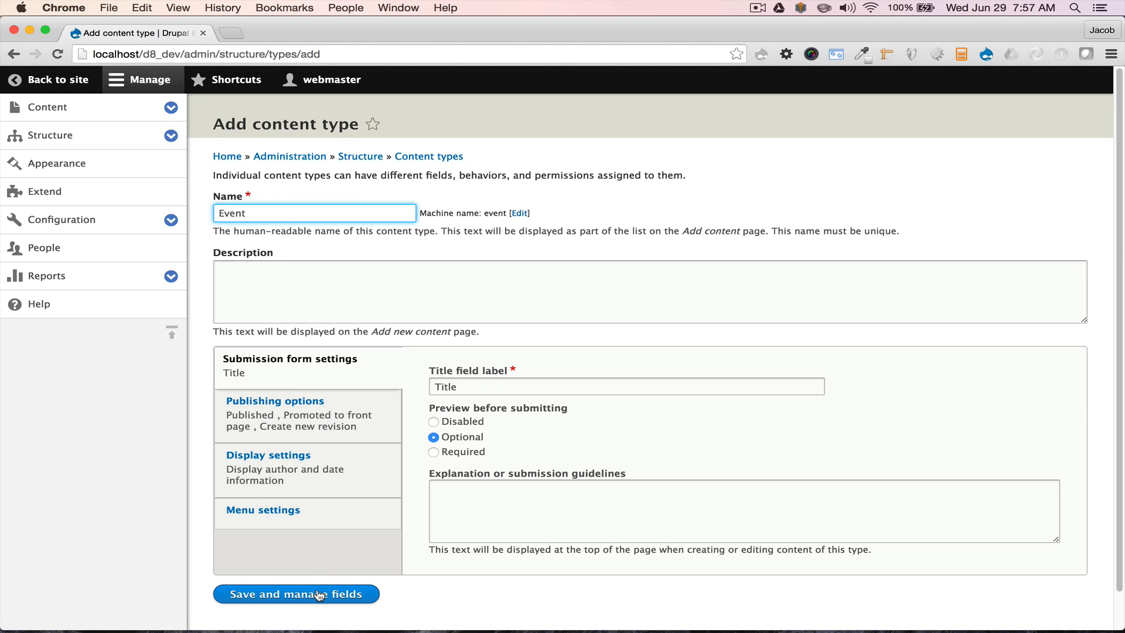
{"action": "left_click", "coordinate": [319, 595]}
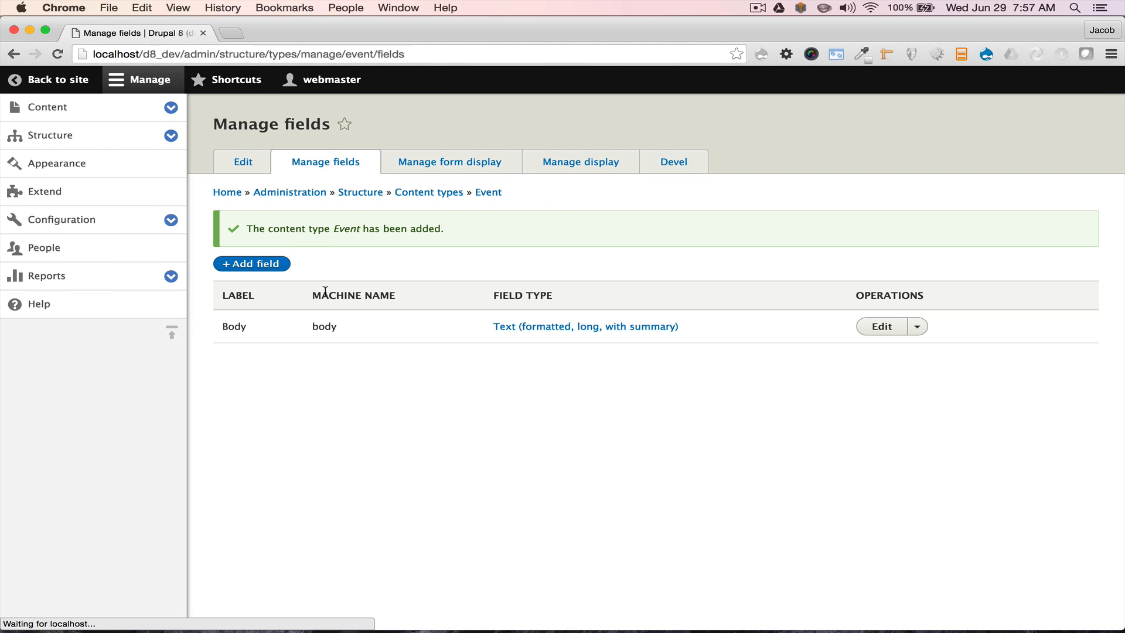
Add the existing "YAML form: yamlform" field to the Event content type, keeping its default label and settings.
{"action": "left_click", "coordinate": [276, 266]}
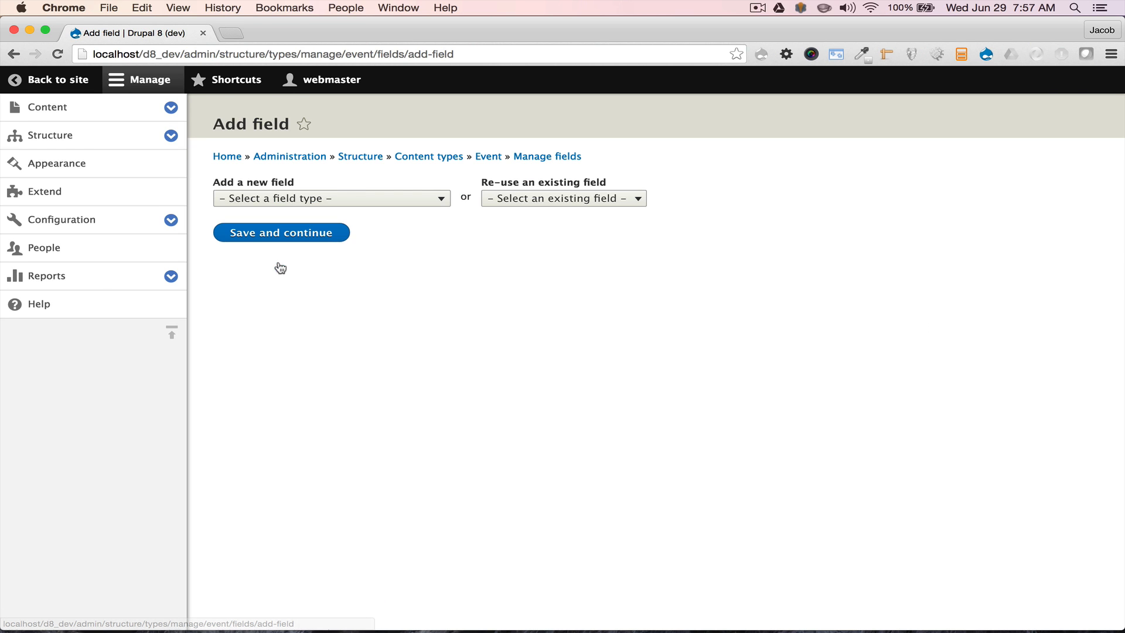
{"action": "left_click", "coordinate": [537, 210]}
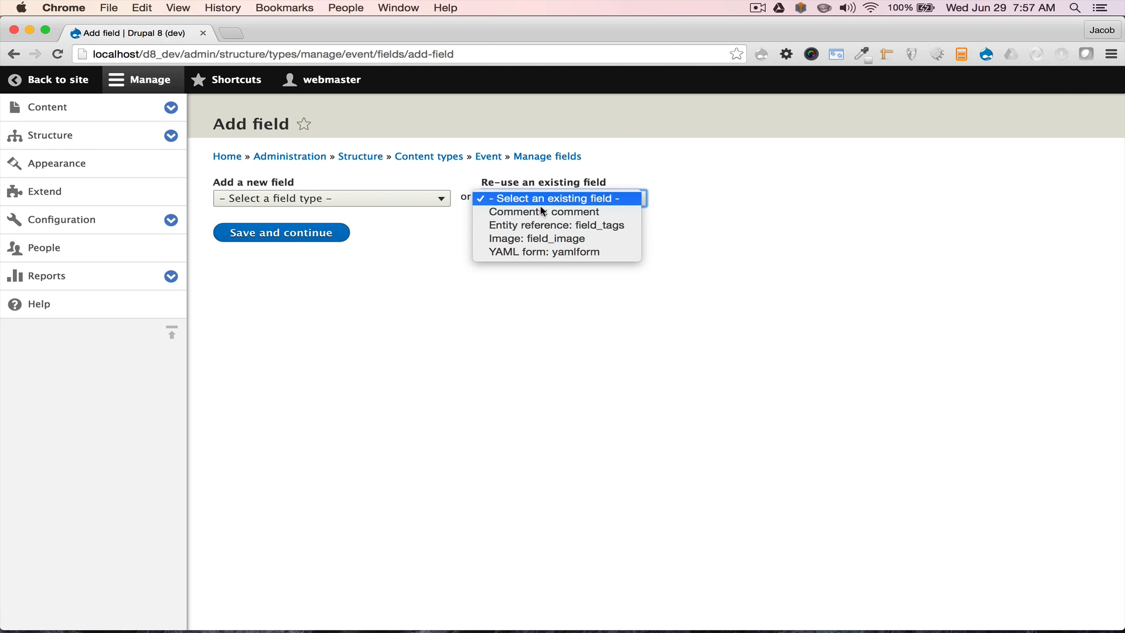
{"action": "left_click", "coordinate": [539, 252]}
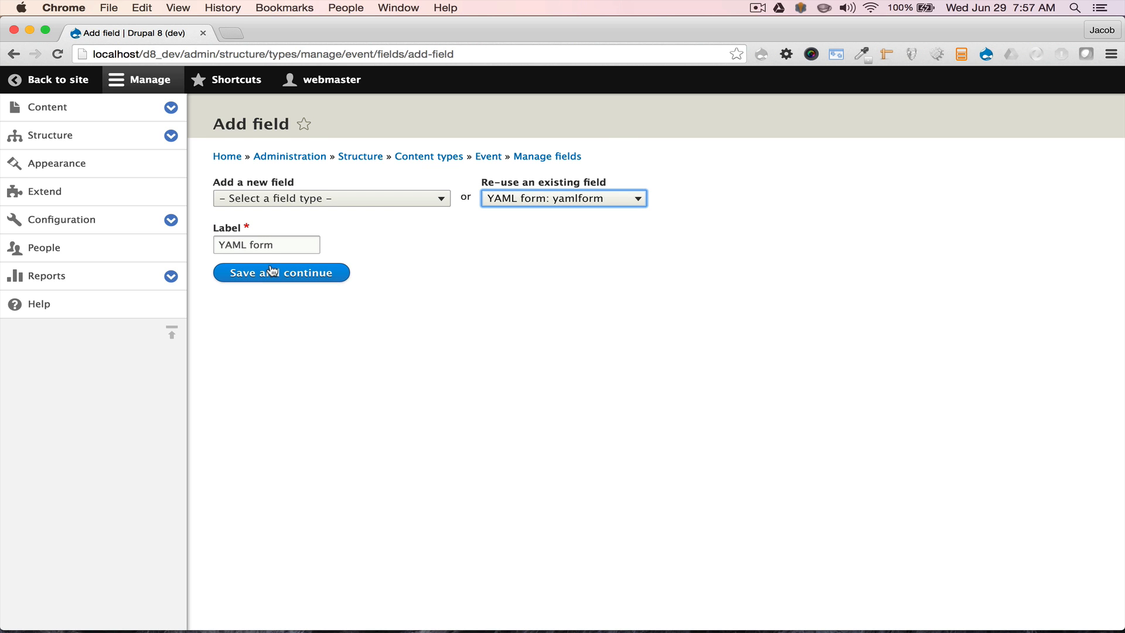
{"action": "left_click", "coordinate": [276, 275]}
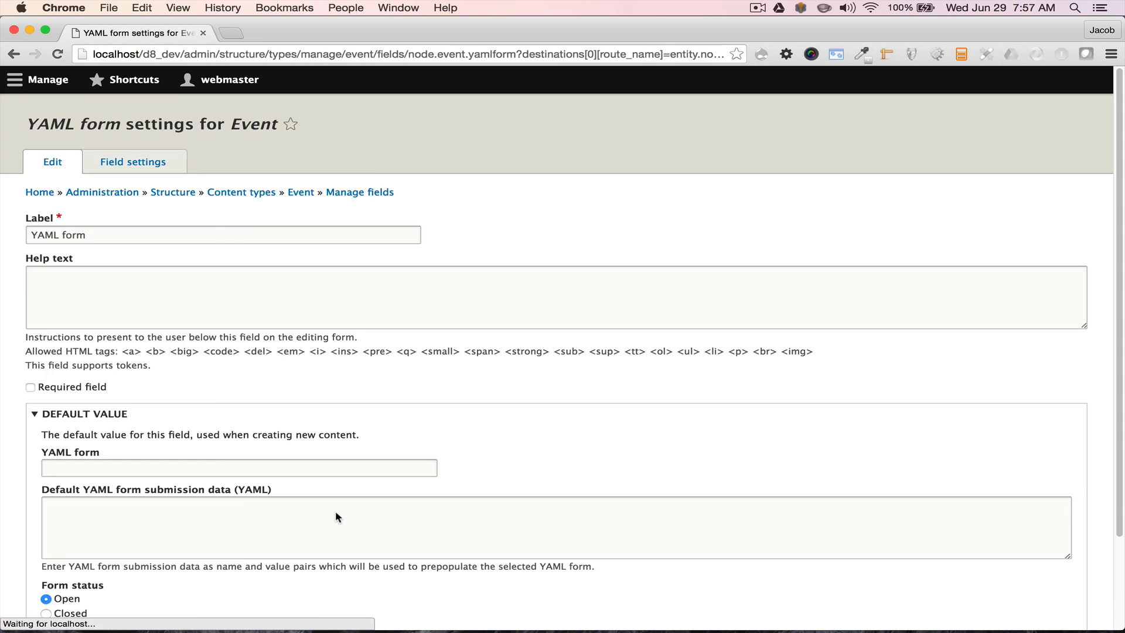
{"action": "scroll", "coordinate": [321, 455], "scroll_direction": "down", "scroll_amount": 2}
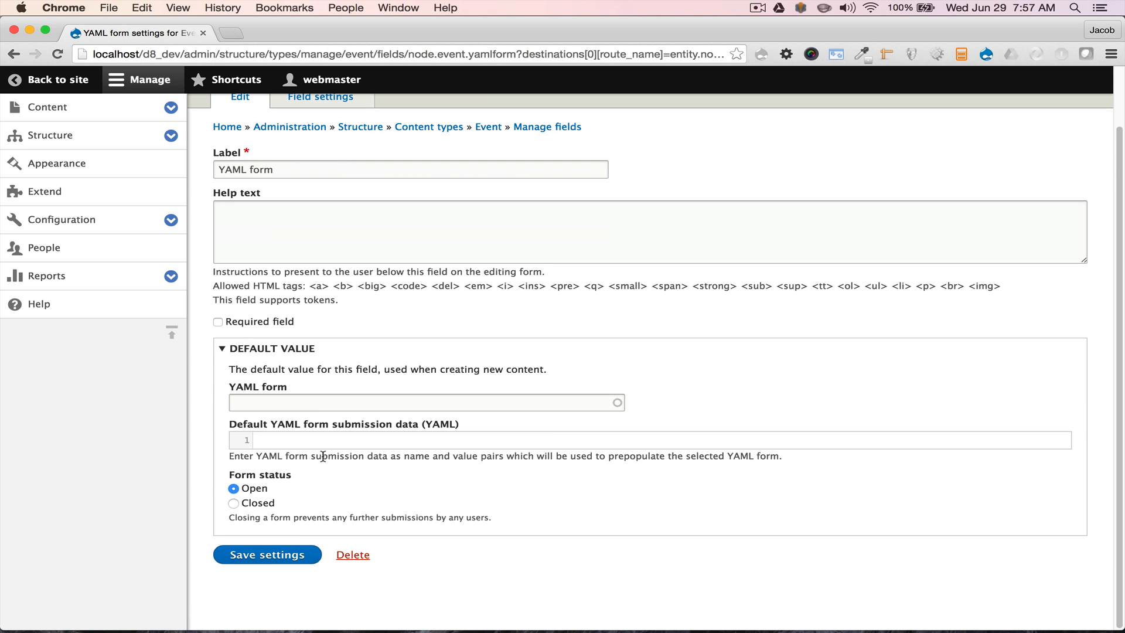
{"action": "left_click", "coordinate": [278, 555]}
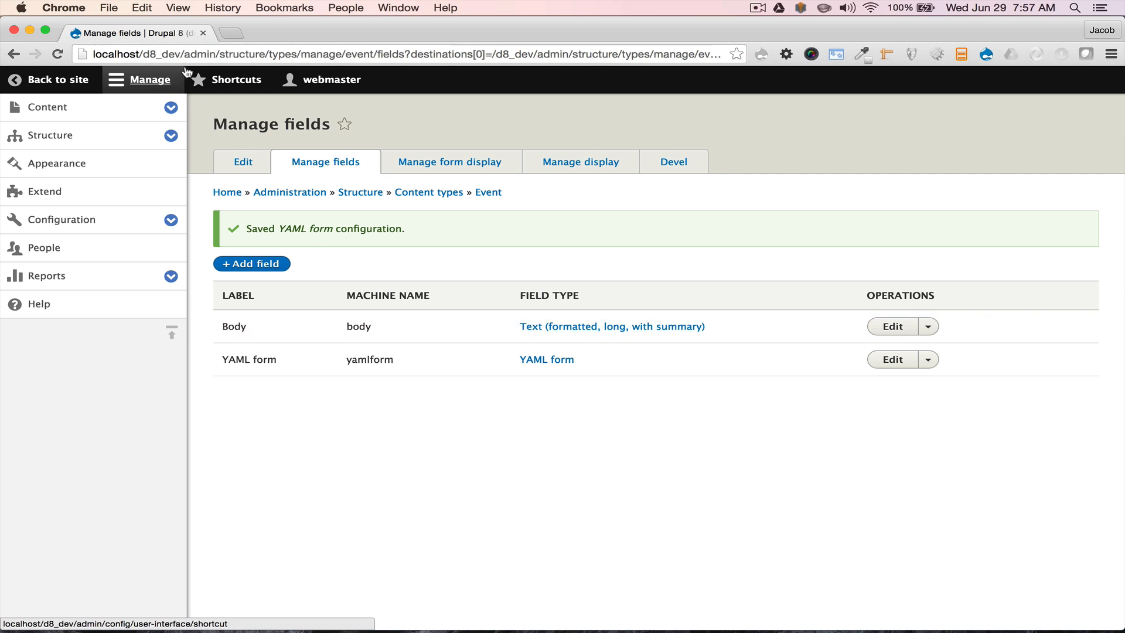
Start a new Event content item and give it the title "Event 01".
{"action": "left_click", "coordinate": [250, 88]}
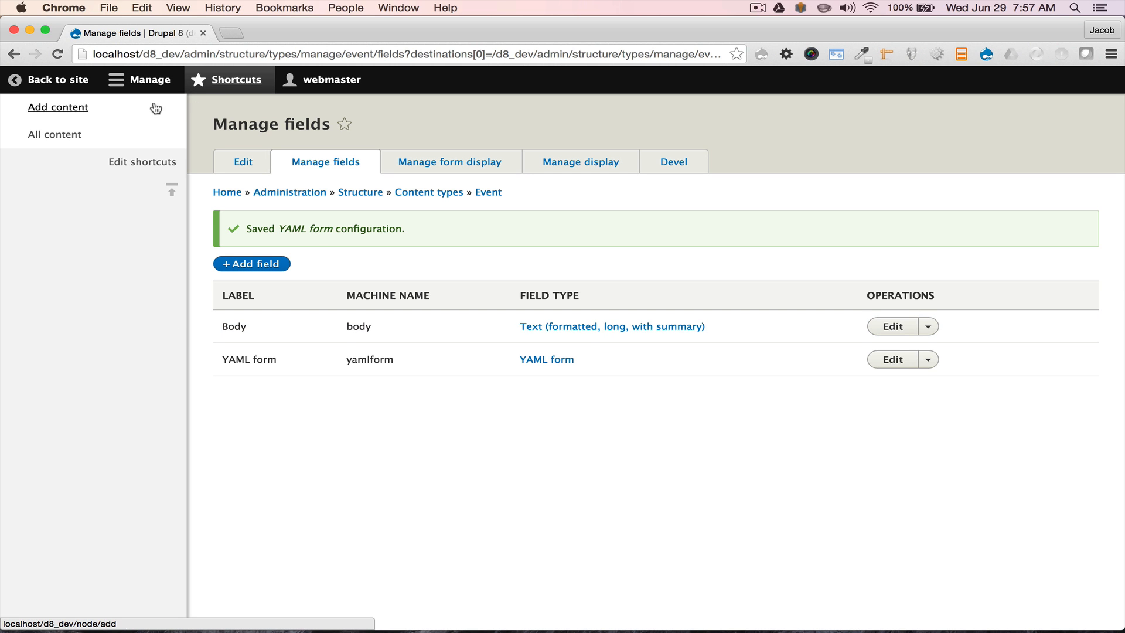
{"action": "left_click", "coordinate": [88, 107]}
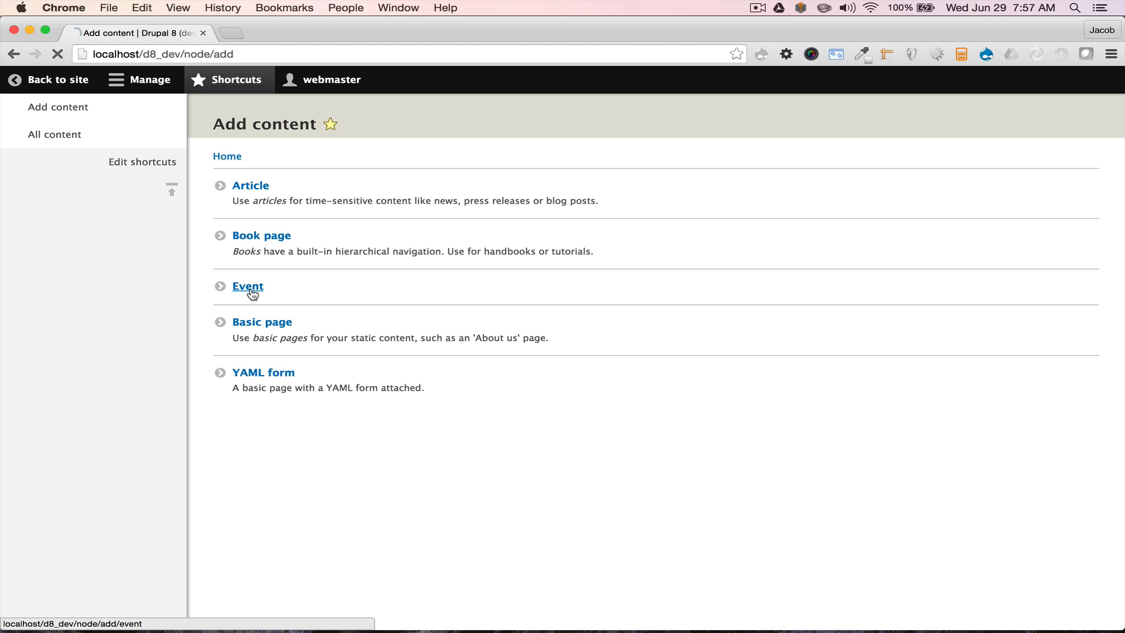
{"action": "left_click", "coordinate": [252, 287]}
{"action": "left_click", "coordinate": [240, 199]}
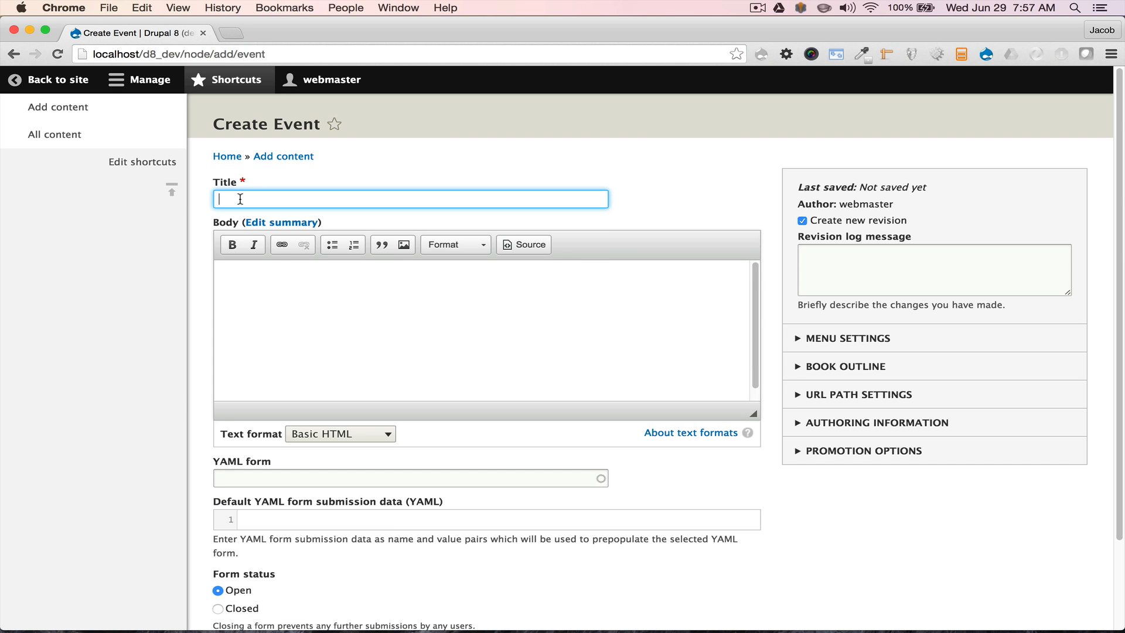
{"action": "type", "text": "Event"}
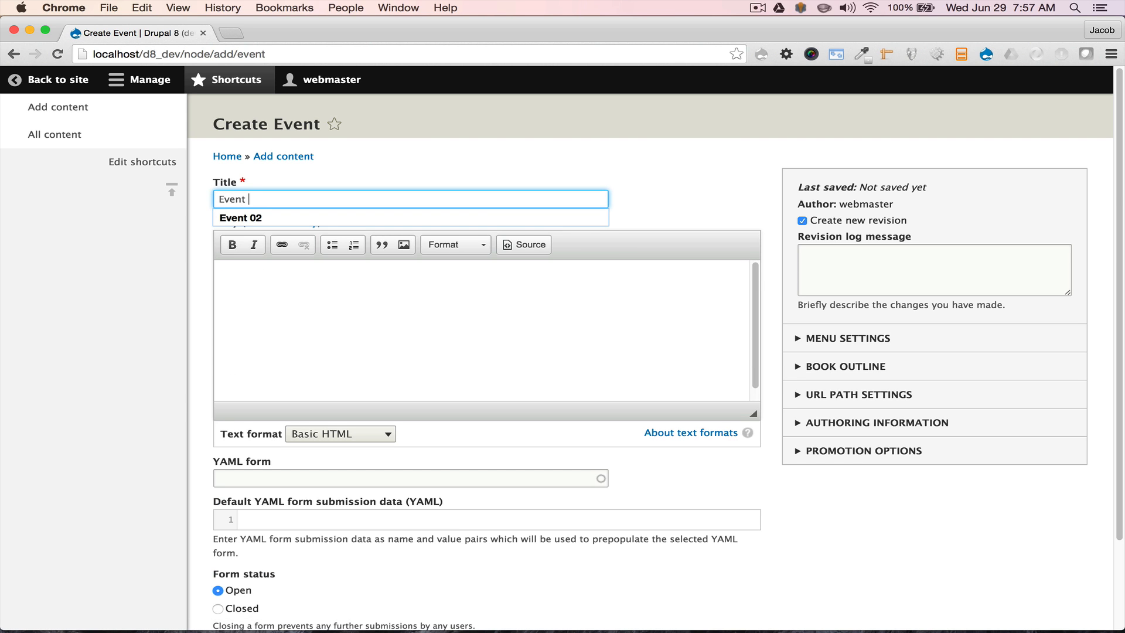
{"action": "type", "text": " 012"}
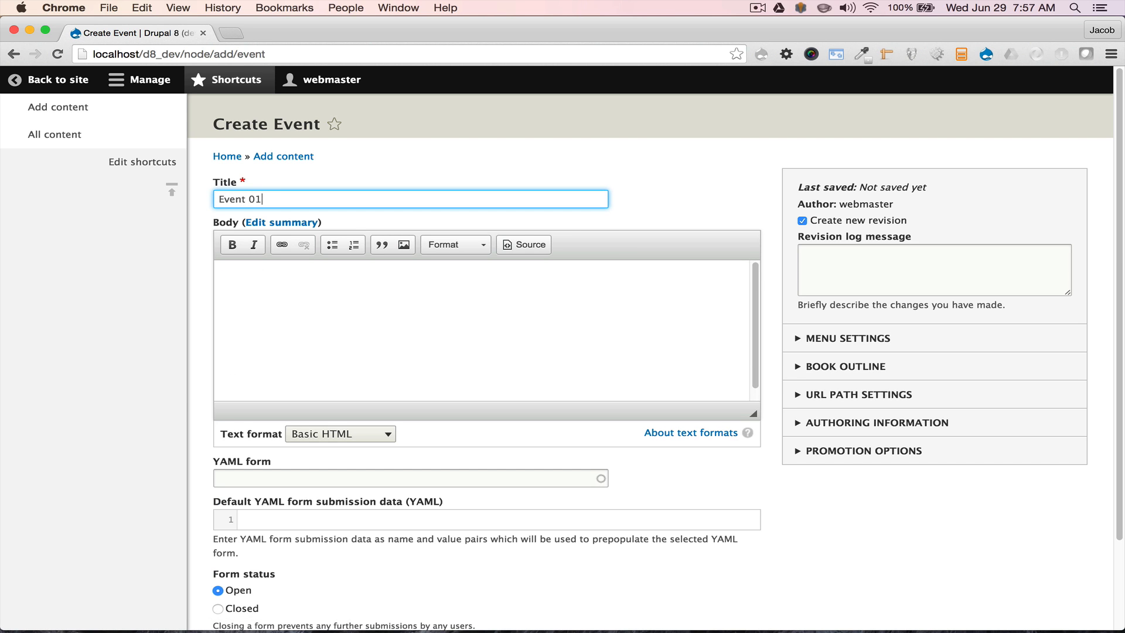
Attach the Registration Form (registration_form) to the event and publish it.
{"action": "scroll", "coordinate": [241, 220], "scroll_direction": "down", "scroll_amount": 2}
{"action": "left_click", "coordinate": [267, 404]}
{"action": "type", "text": "Re"}
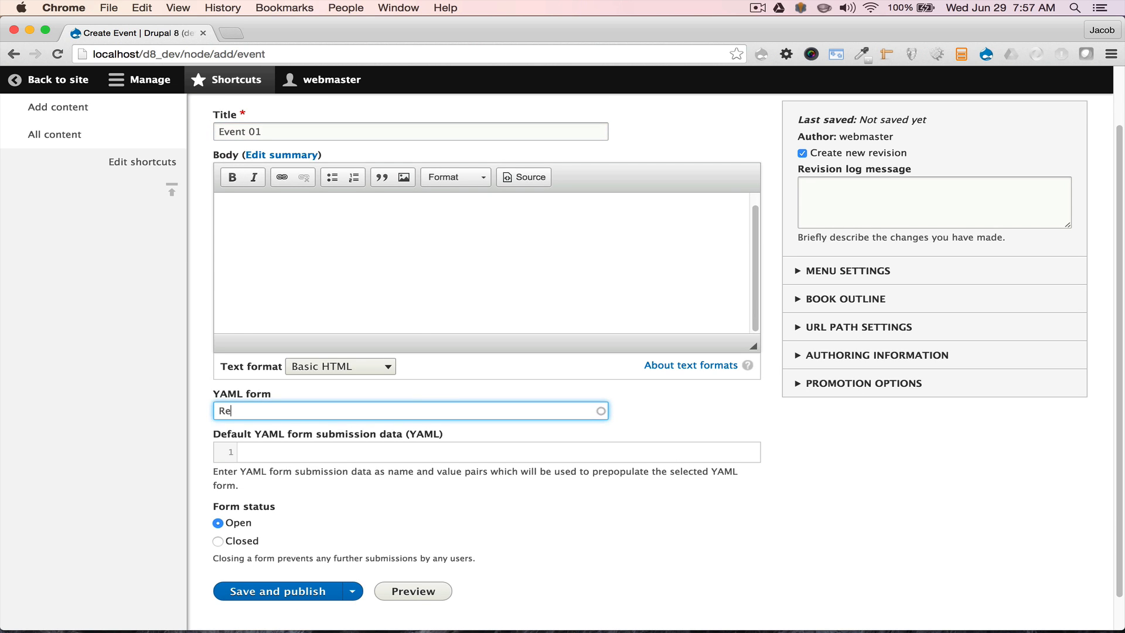
{"action": "key", "text": "Down"}
{"action": "key", "text": "Return"}
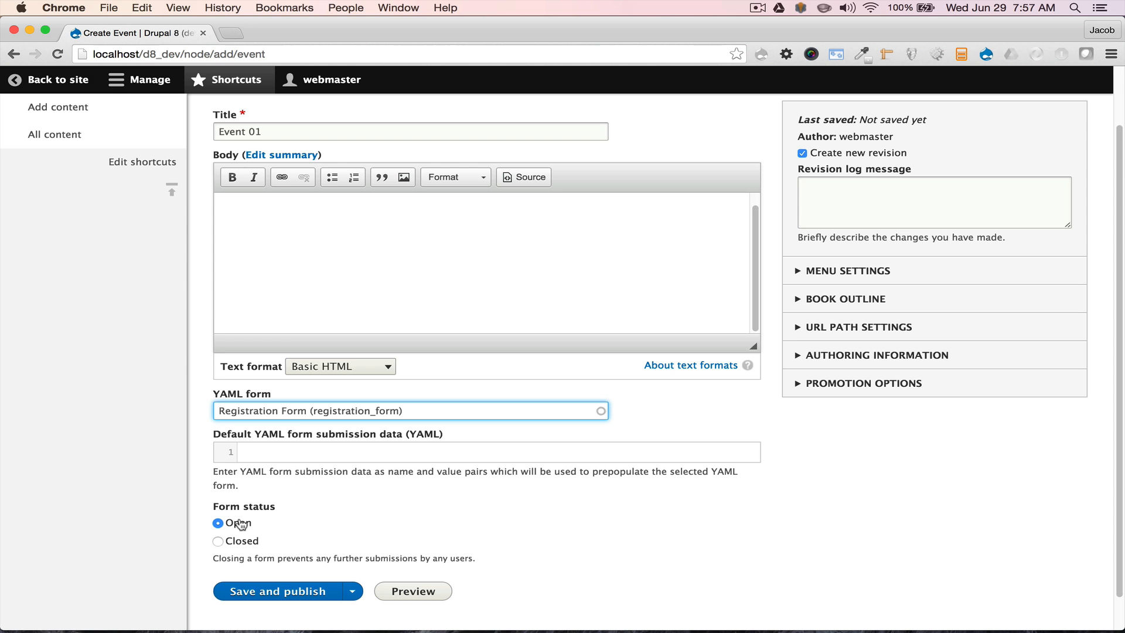
{"action": "left_click", "coordinate": [297, 591]}
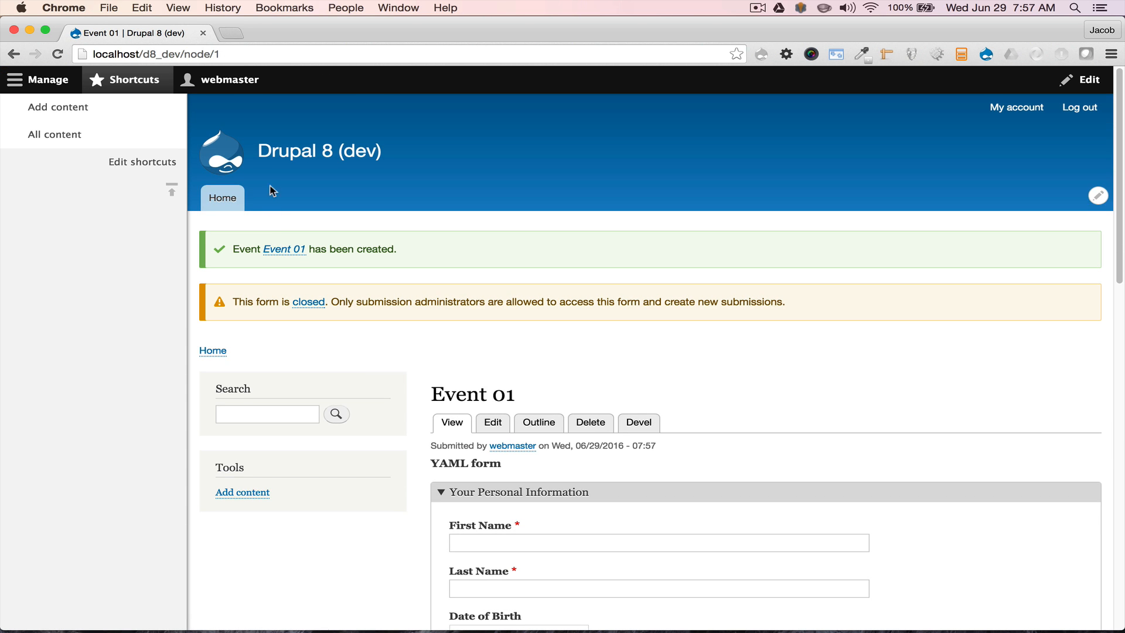
Start another Event content item in a separate browser tab and give it the title "Event 02".
{"action": "right_click", "coordinate": [87, 105]}
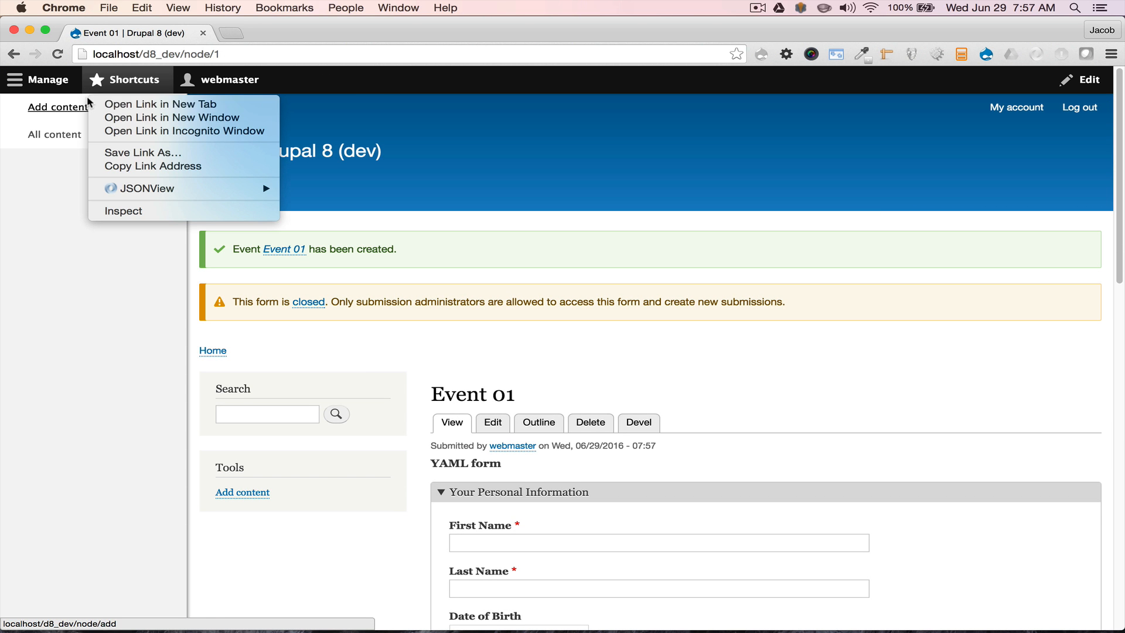
{"action": "left_click", "coordinate": [120, 103]}
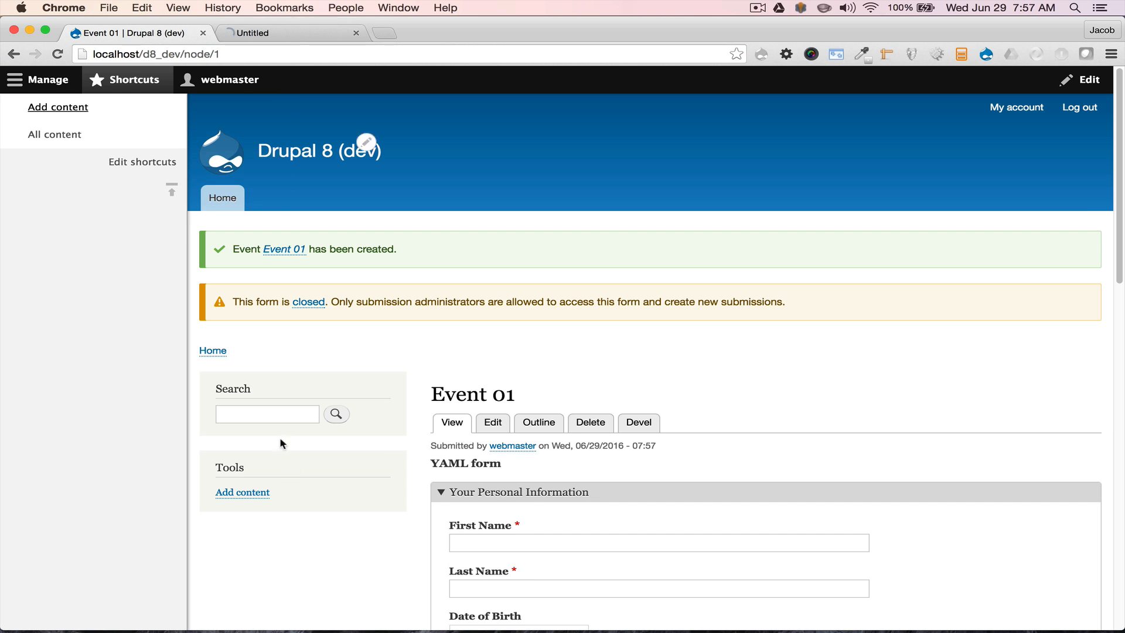
{"action": "left_click", "coordinate": [241, 33]}
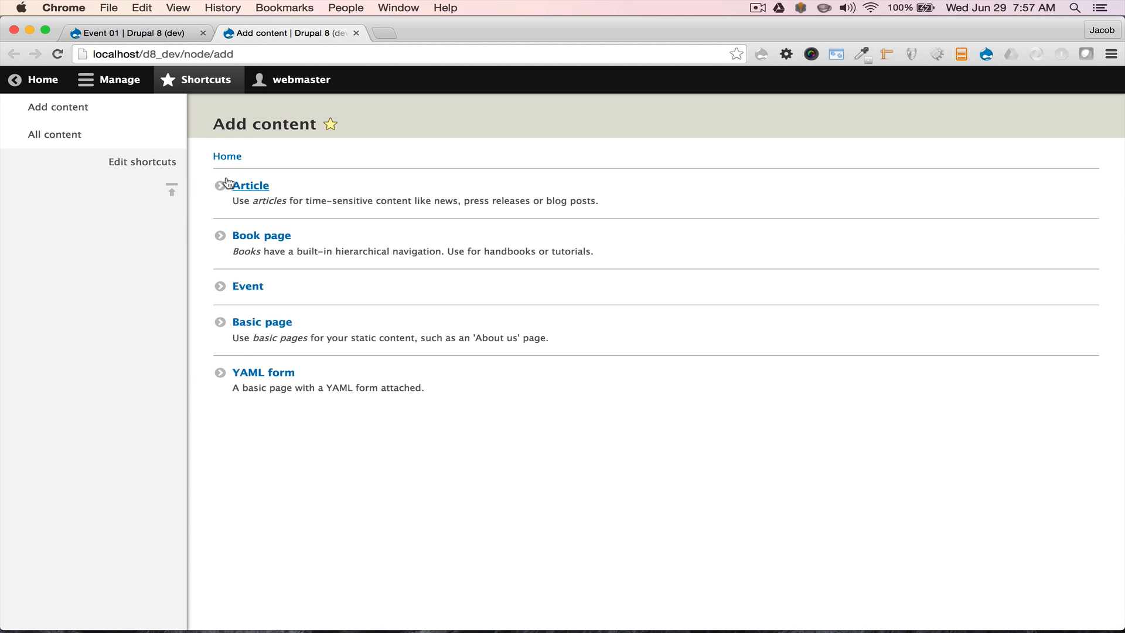
{"action": "left_click", "coordinate": [242, 290]}
{"action": "left_click", "coordinate": [274, 194]}
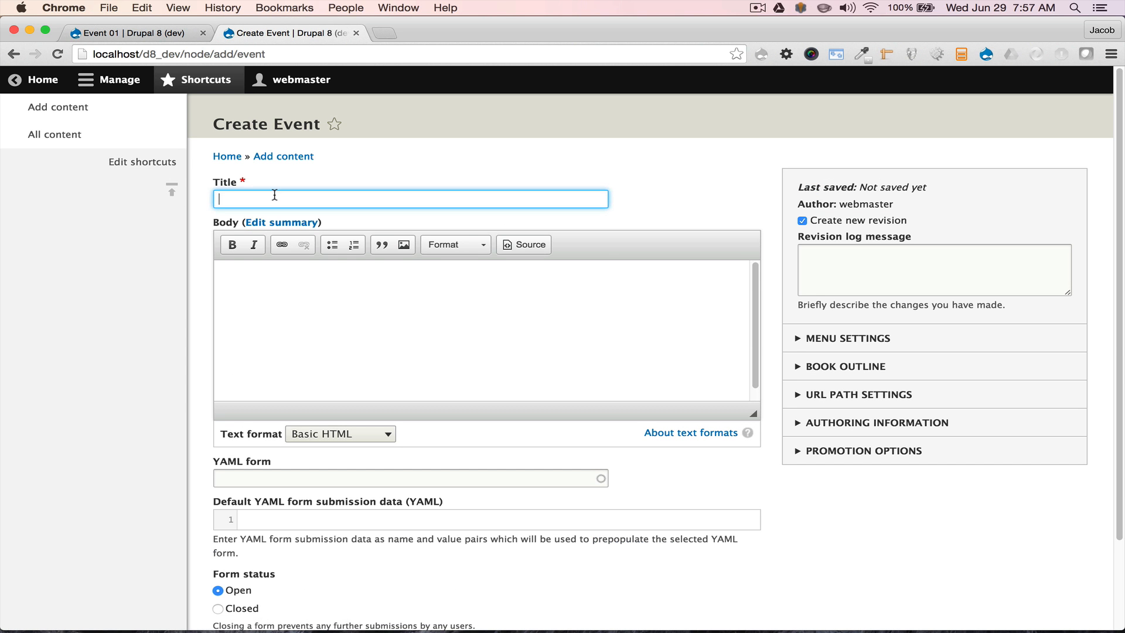
{"action": "type", "text": "Event "}
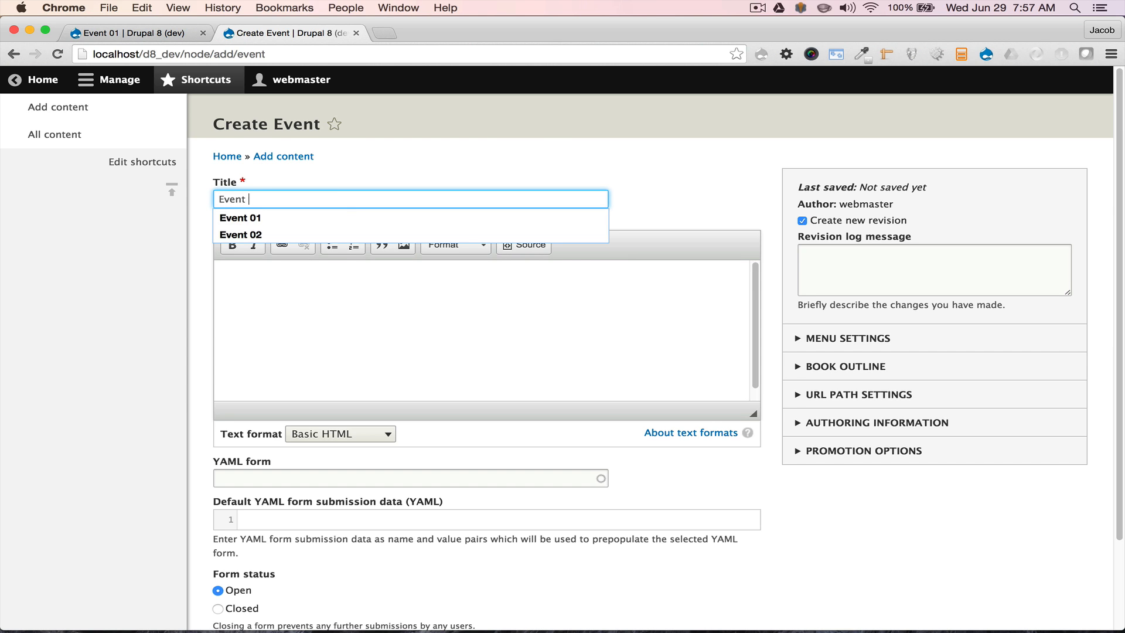
{"action": "type", "text": "02"}
Attach the Registration Form (registration_form) to Event 02 and publish it.
{"action": "scroll", "coordinate": [332, 384], "scroll_direction": "down", "scroll_amount": 1}
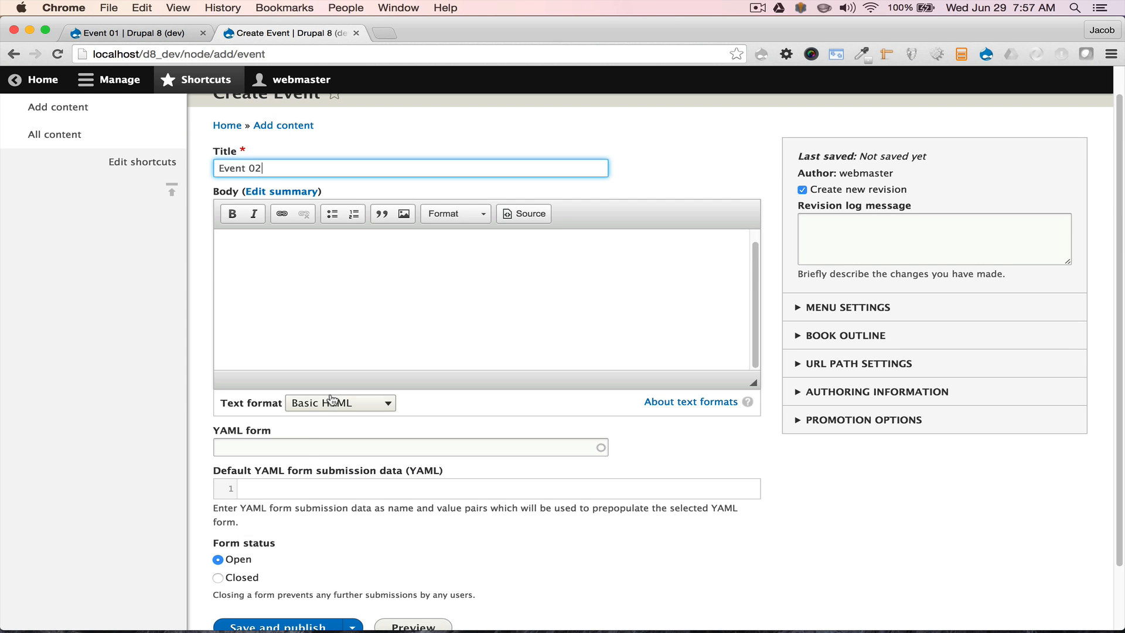
{"action": "left_click", "coordinate": [306, 441]}
{"action": "type", "text": "Re"}
{"action": "key", "text": "Down"}
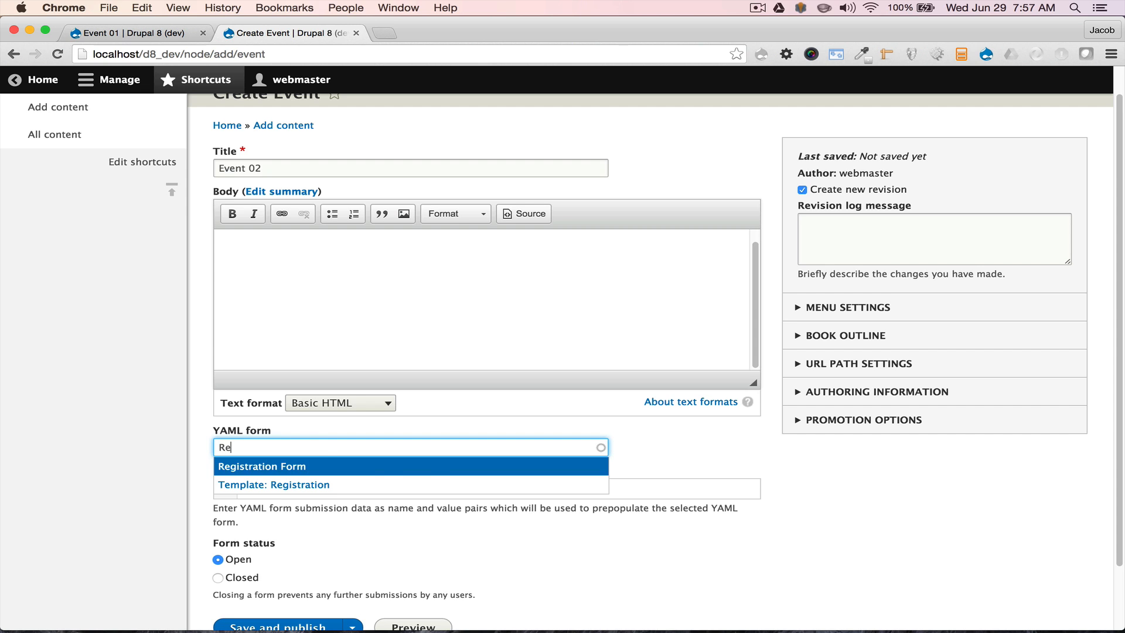
{"action": "key", "text": "Return"}
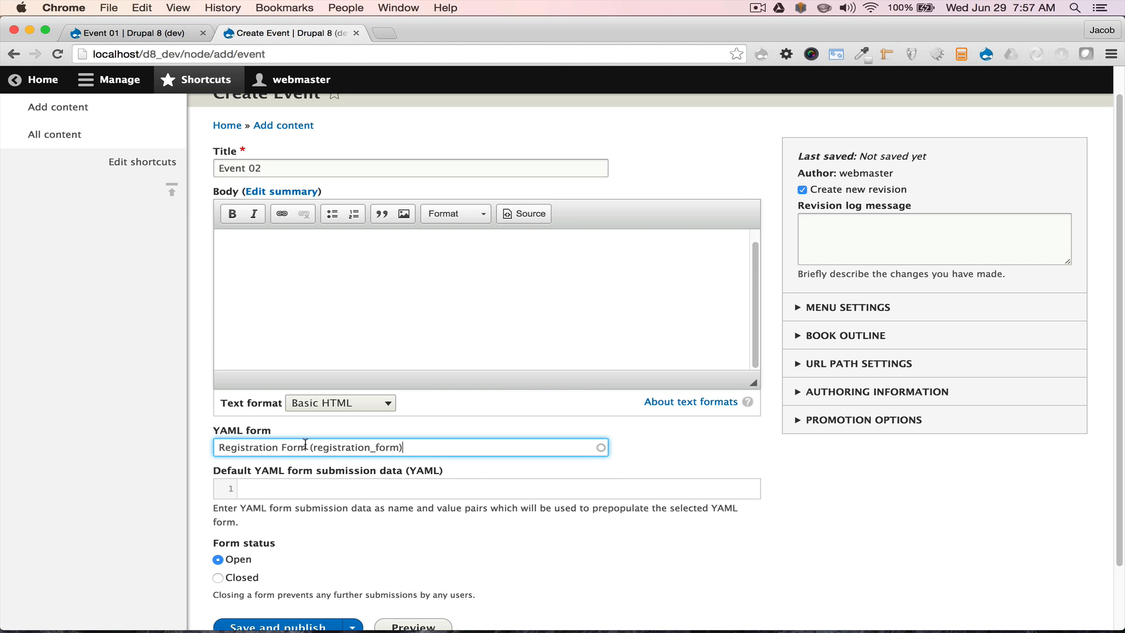
{"action": "left_click", "coordinate": [316, 625]}
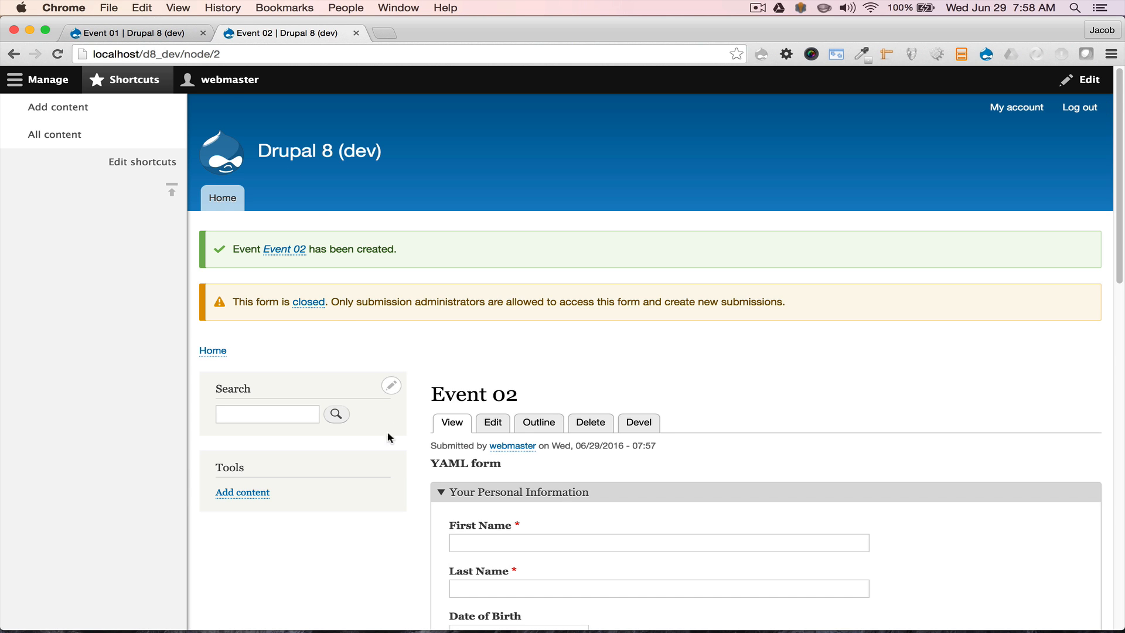
{"action": "left_click_drag", "start_coordinate": [501, 463], "coordinate": [434, 463]}
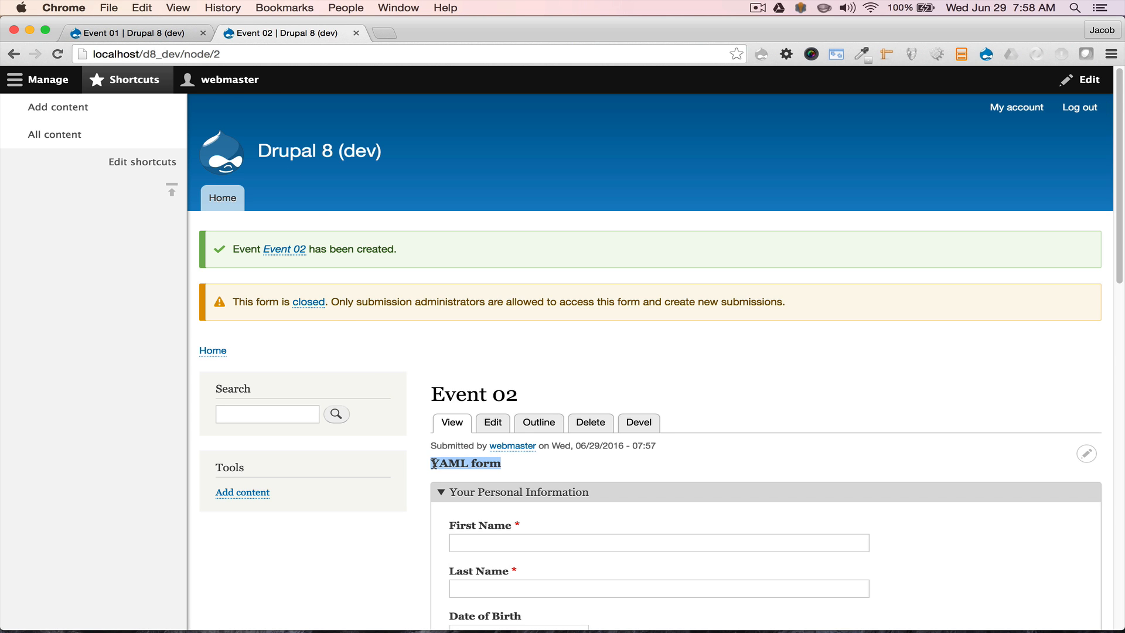
Fill in the registration form on the Event 01 page with the saved name and contact details and submit the registration.
{"action": "key", "text": "ctrl+shift+Tab"}
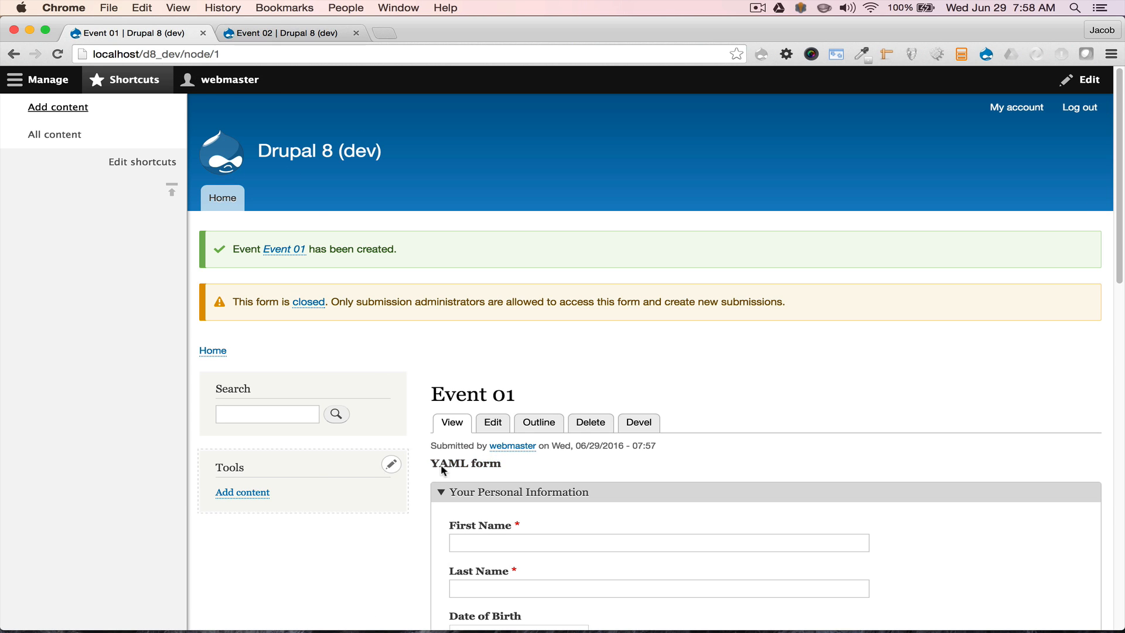
{"action": "scroll", "coordinate": [444, 468], "scroll_direction": "down", "scroll_amount": 2}
{"action": "left_click", "coordinate": [485, 475]}
{"action": "type", "text": "Ja"}
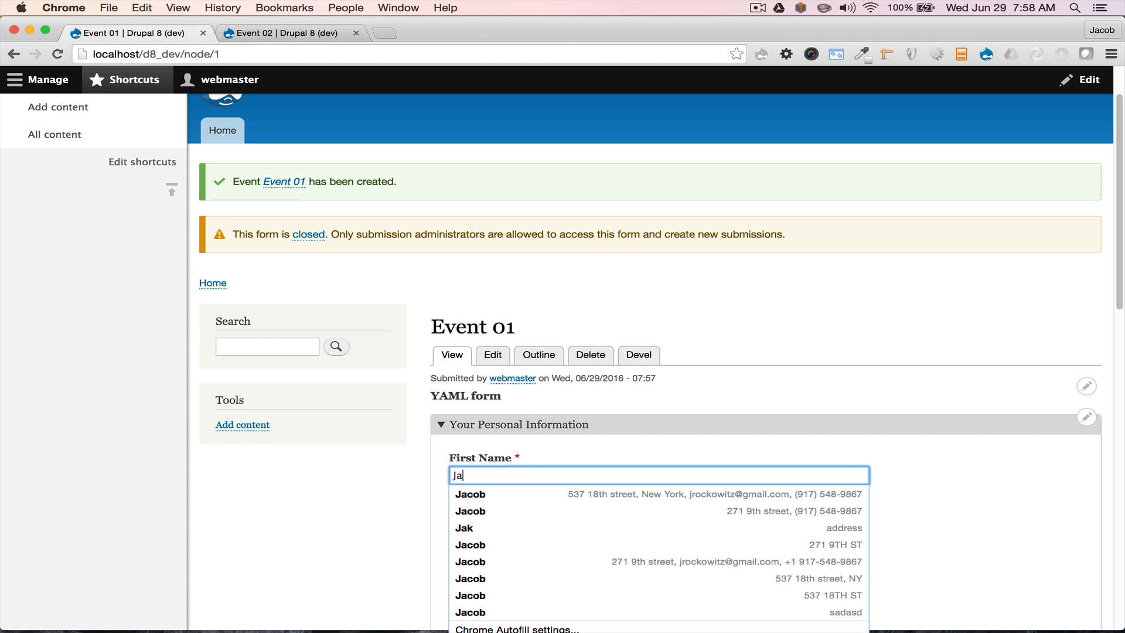
{"action": "key", "text": "Down"}
{"action": "key", "text": "Return"}
{"action": "scroll", "coordinate": [533, 432], "scroll_direction": "down", "scroll_amount": 5}
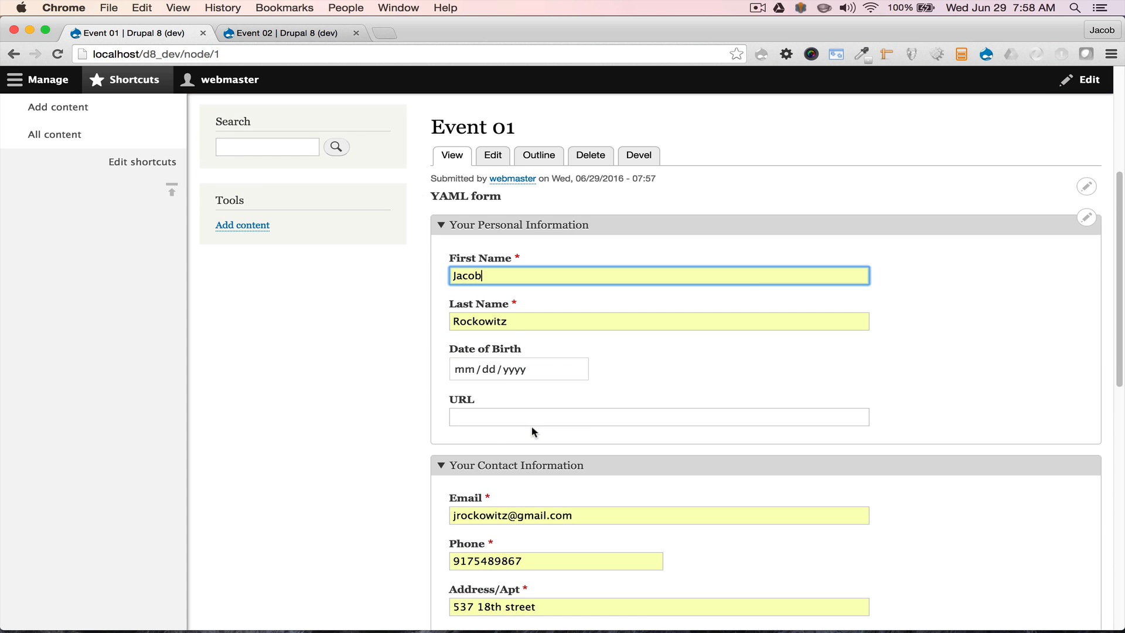
{"action": "scroll", "coordinate": [491, 434], "scroll_direction": "down", "scroll_amount": 8}
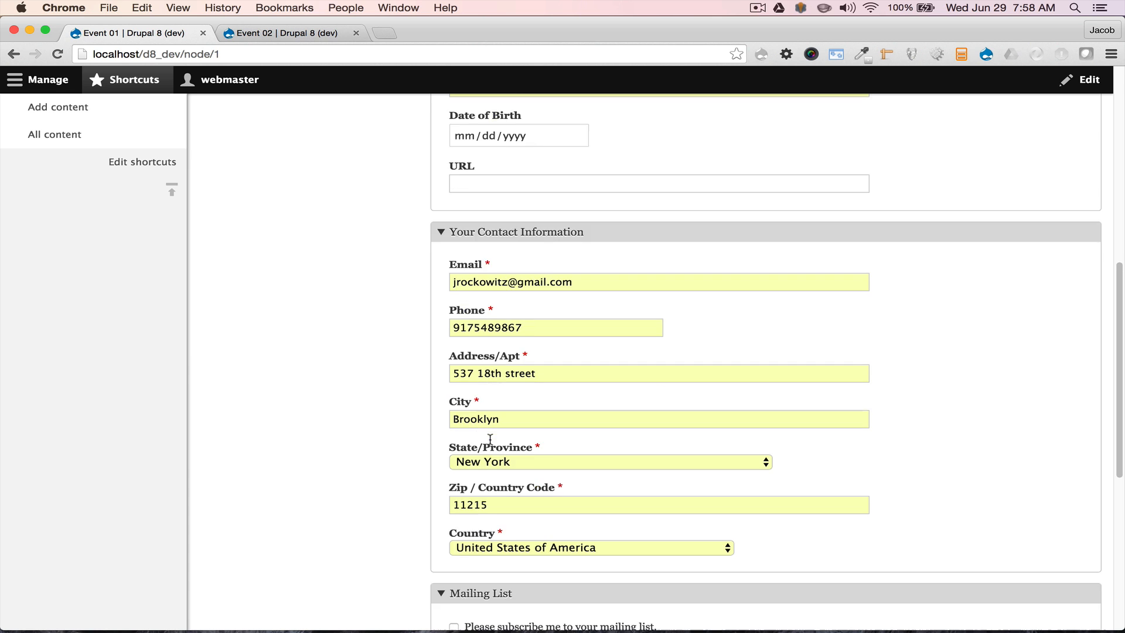
{"action": "scroll", "coordinate": [491, 439], "scroll_direction": "down", "scroll_amount": 3}
{"action": "scroll", "coordinate": [490, 441], "scroll_direction": "down", "scroll_amount": 11}
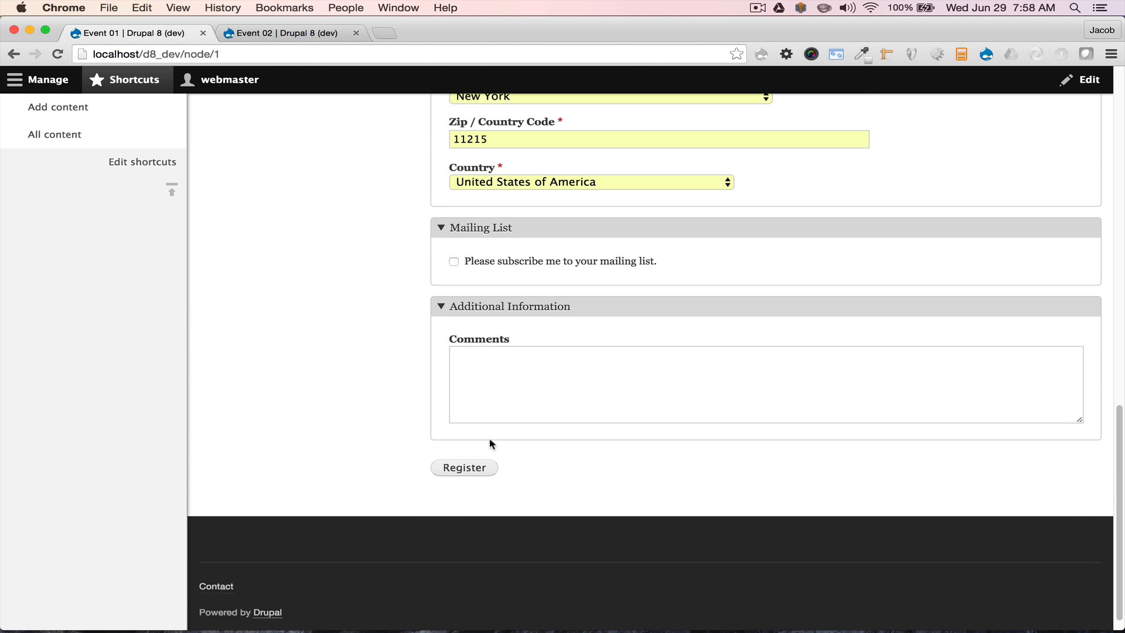
{"action": "left_click", "coordinate": [477, 449]}
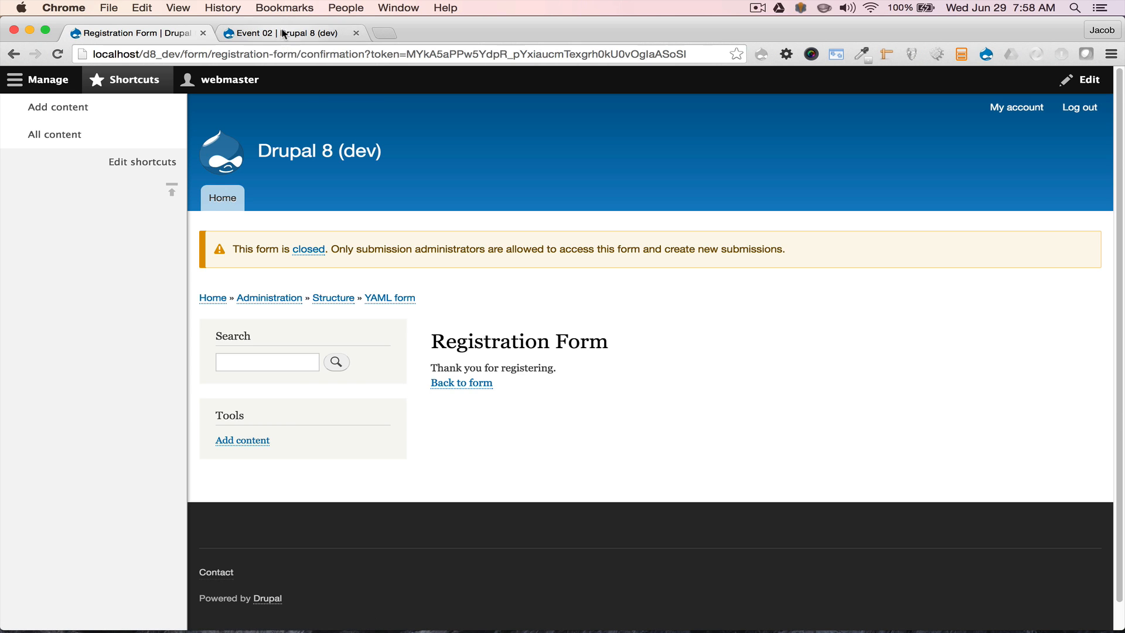
Fill in the registration form on the Event 02 page with the saved name and contact details and submit the registration.
{"action": "left_click", "coordinate": [283, 34]}
{"action": "left_click", "coordinate": [482, 537]}
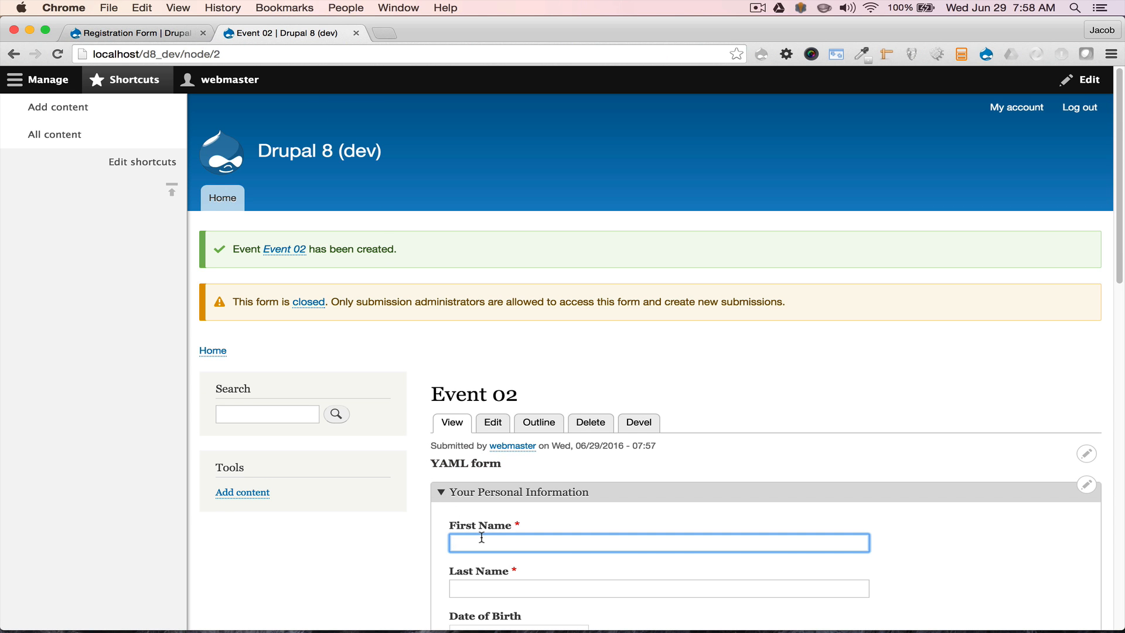
{"action": "type", "text": "Ja"}
{"action": "key", "text": "Down"}
{"action": "key", "text": "Return"}
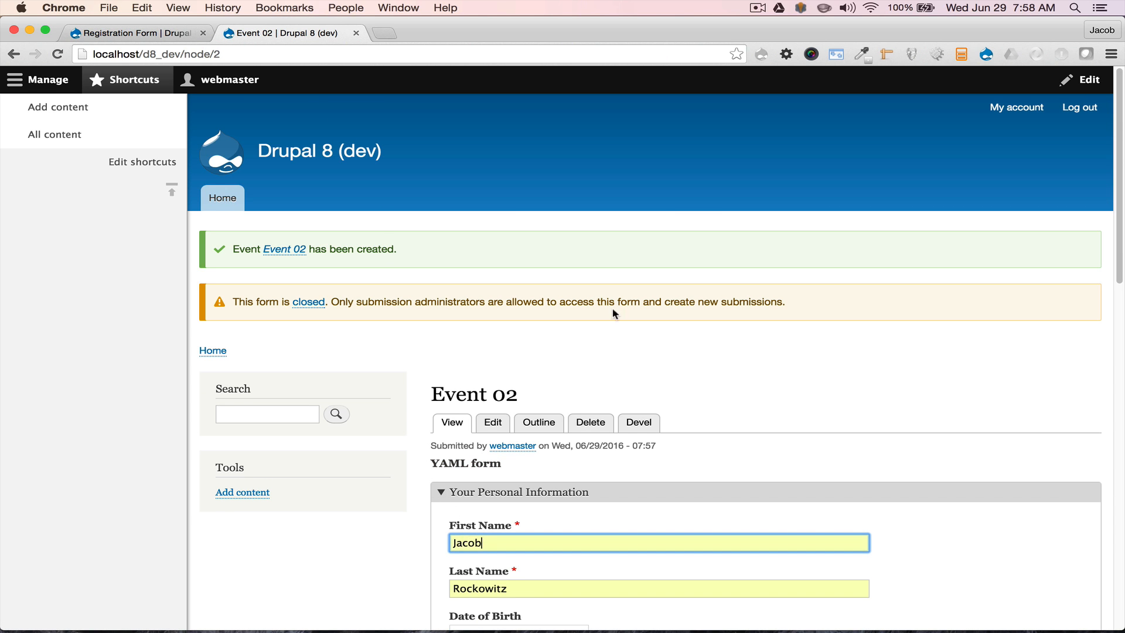
{"action": "scroll", "coordinate": [598, 228], "scroll_direction": "down", "scroll_amount": 3}
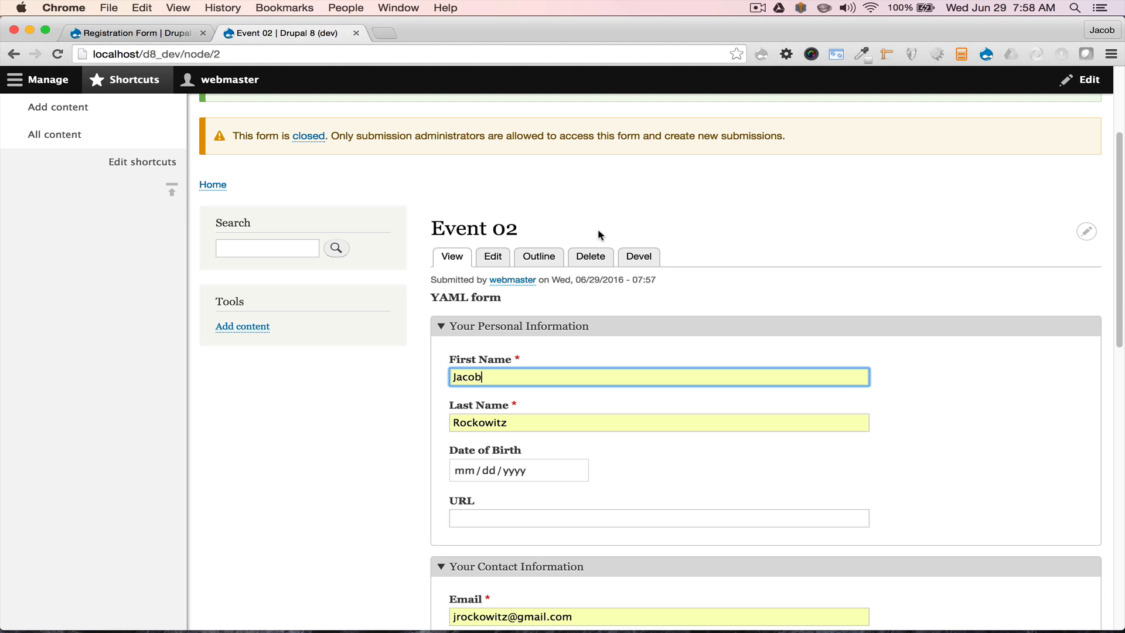
{"action": "scroll", "coordinate": [598, 230], "scroll_direction": "down", "scroll_amount": 1}
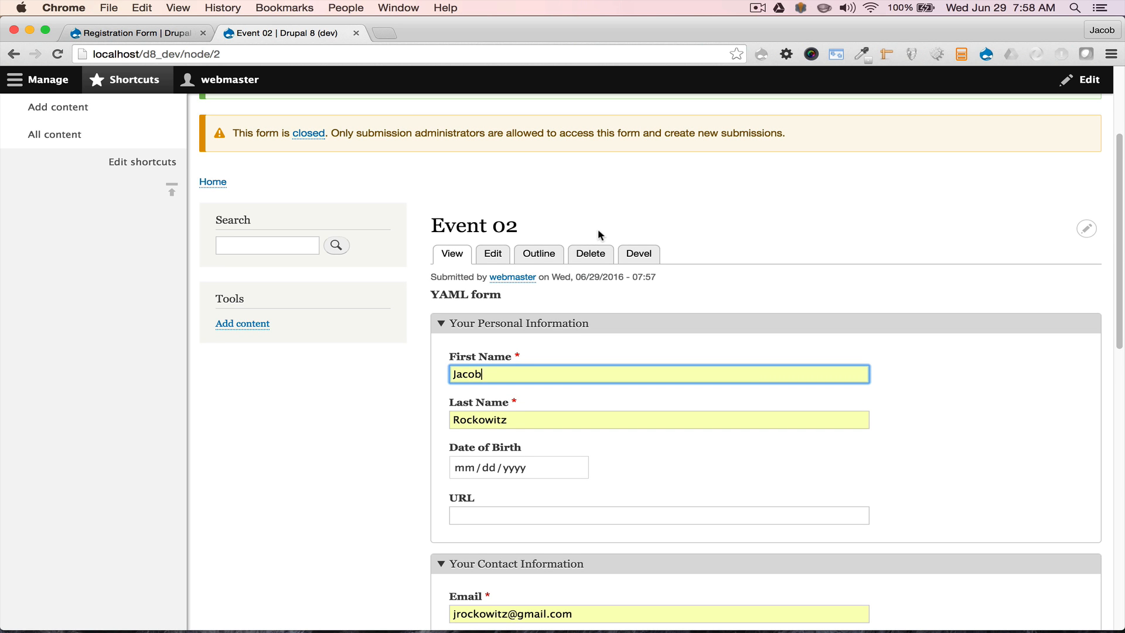
{"action": "scroll", "coordinate": [598, 228], "scroll_direction": "down", "scroll_amount": 10}
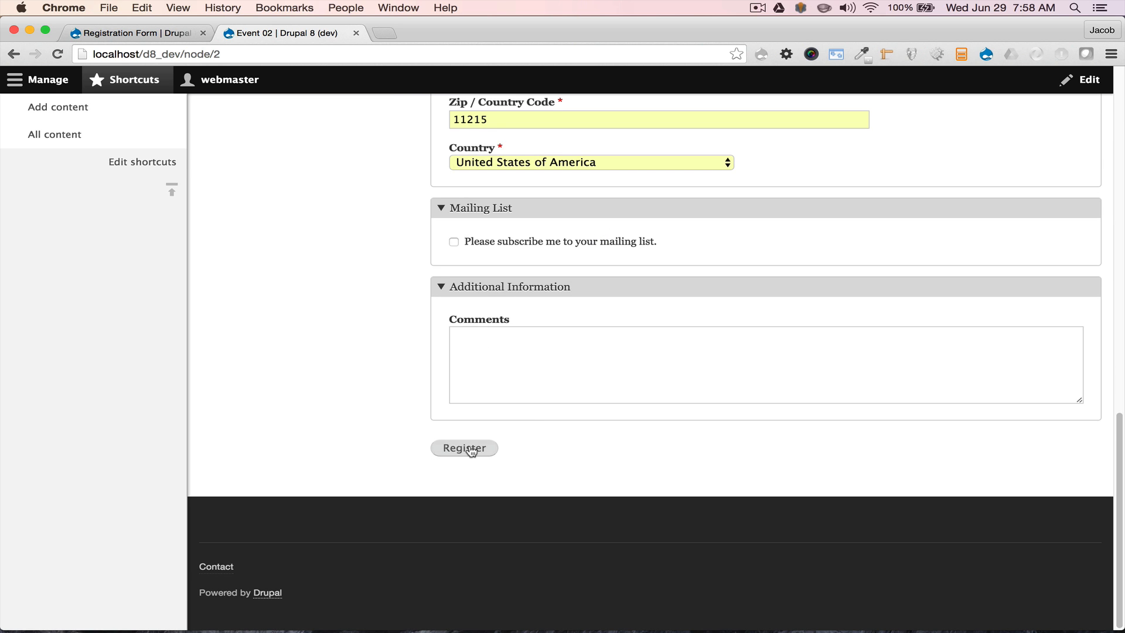
{"action": "left_click", "coordinate": [470, 448]}
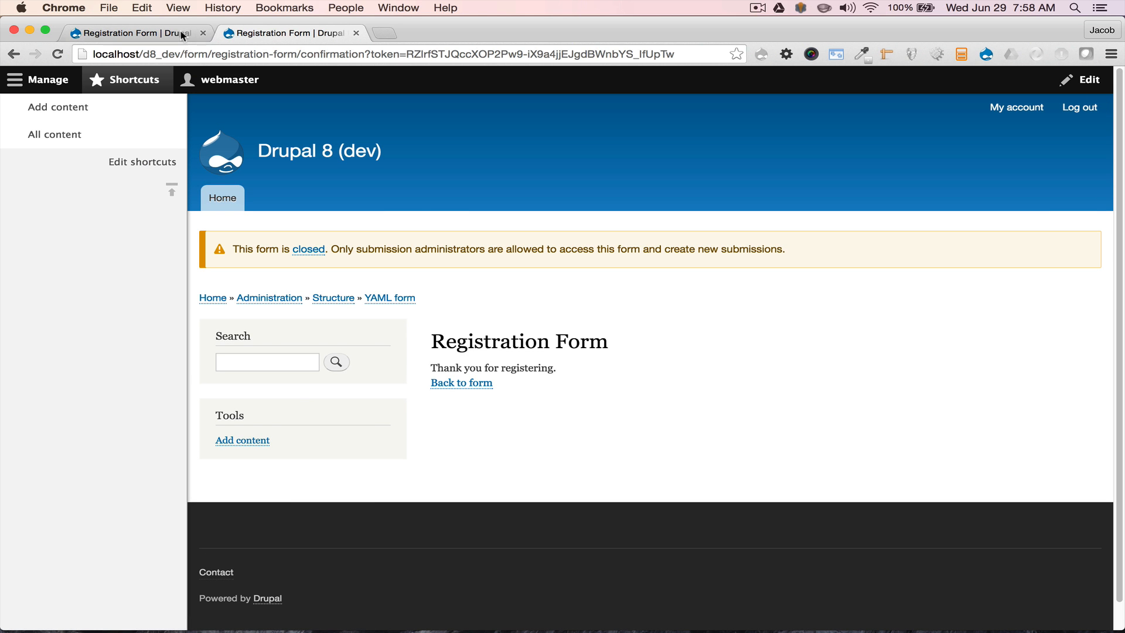
Return from the first confirmation page to Event 01, and open the Registration Form's submissions list in the YAML form administration.
{"action": "left_click", "coordinate": [181, 31]}
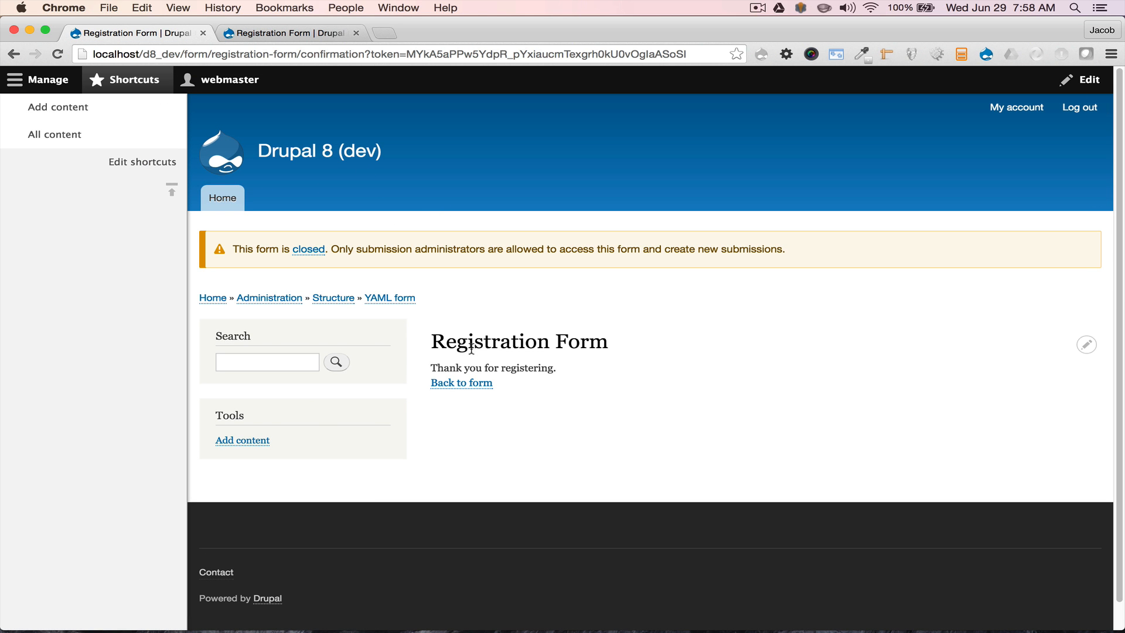
{"action": "left_click", "coordinate": [458, 382]}
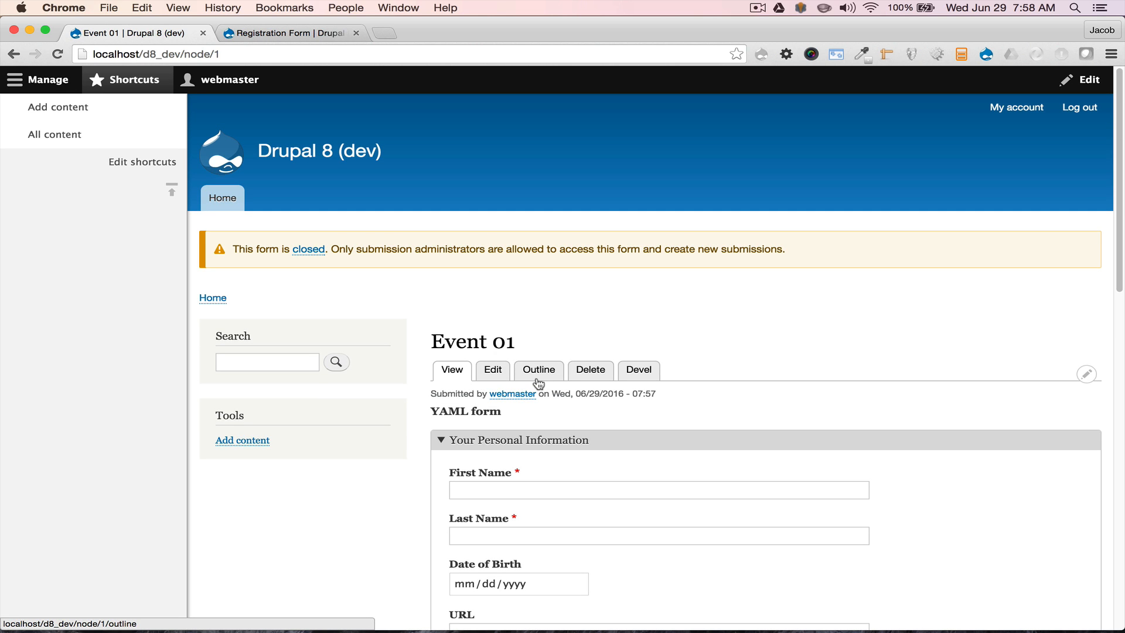
{"action": "left_click", "coordinate": [71, 83]}
{"action": "left_click", "coordinate": [170, 135]}
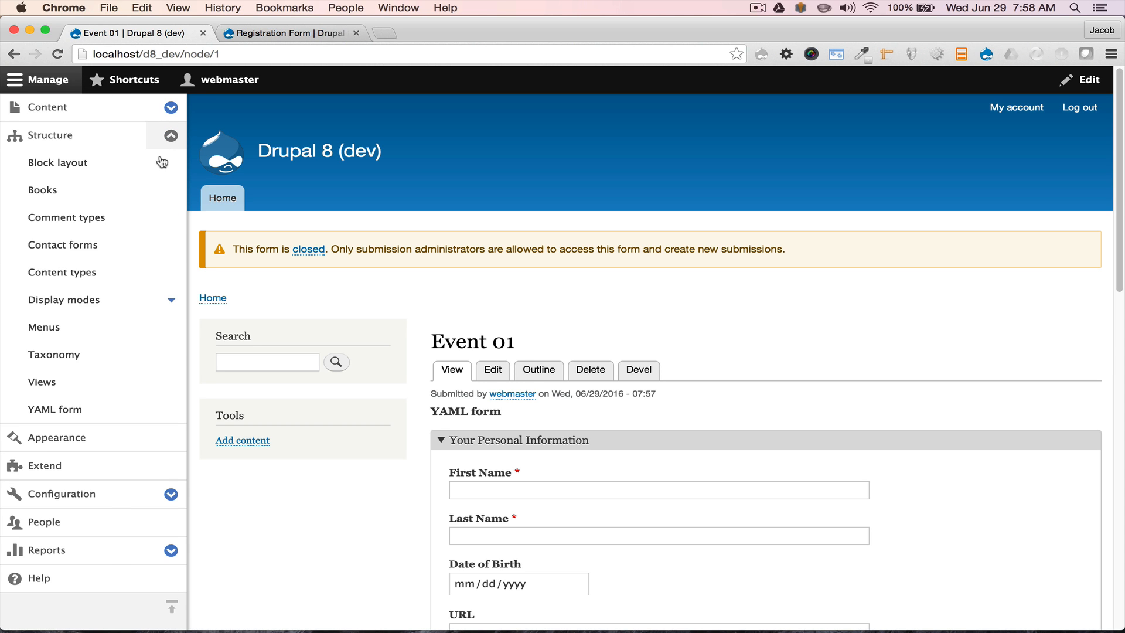
{"action": "left_click", "coordinate": [100, 411]}
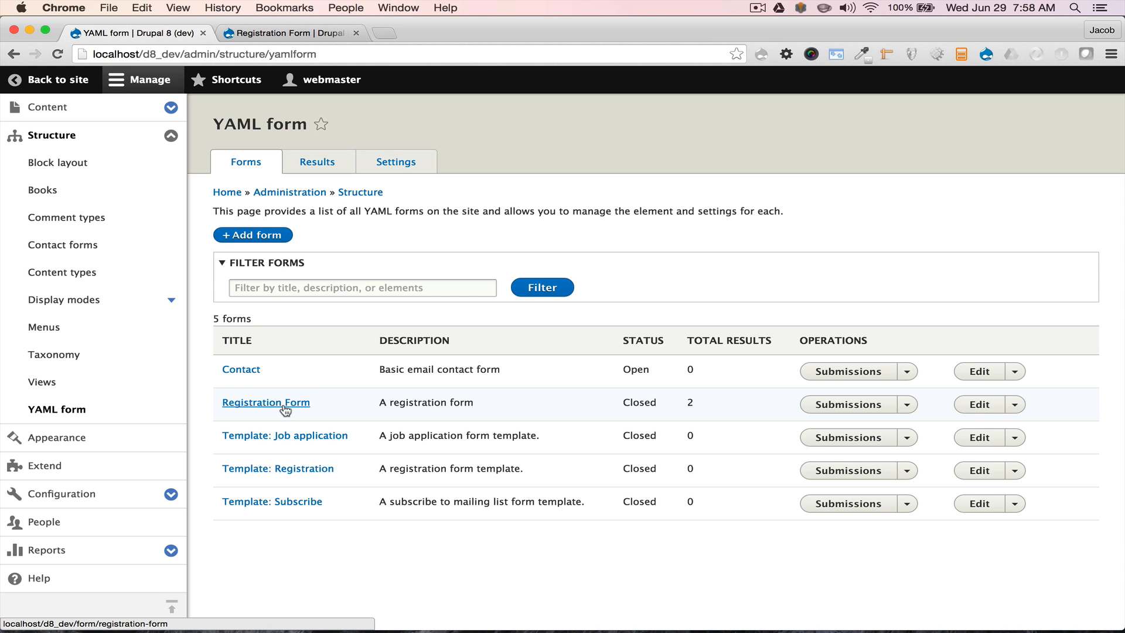
{"action": "left_click", "coordinate": [874, 411]}
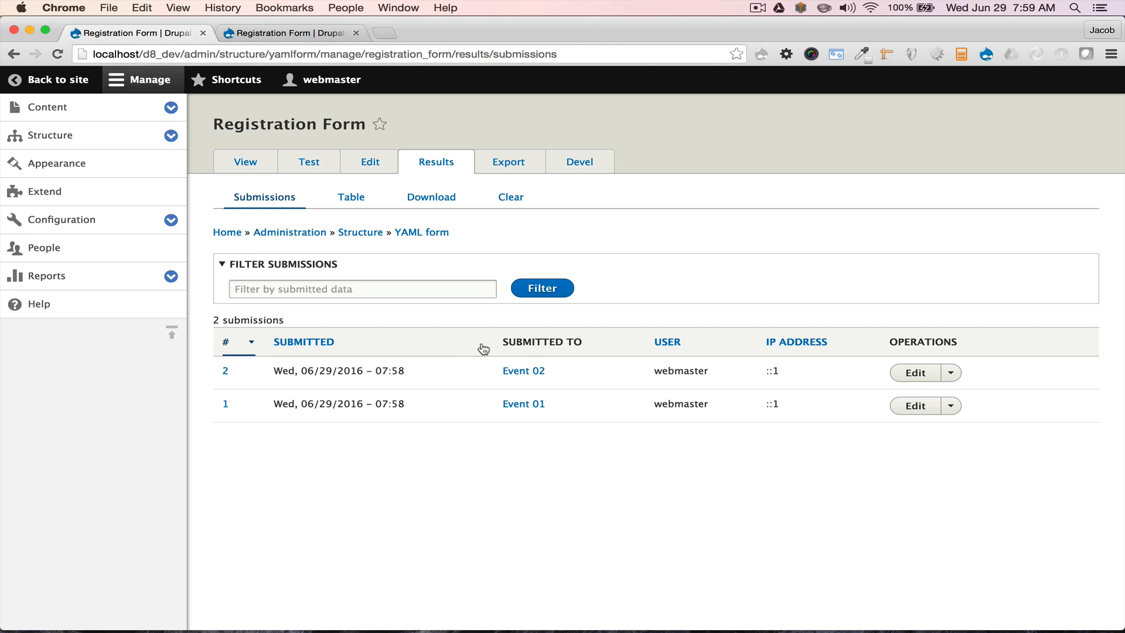
Examine the Event 02 submission in its HTML, plain text and YAML data views, checking which event it was submitted to.
{"action": "left_click", "coordinate": [226, 371]}
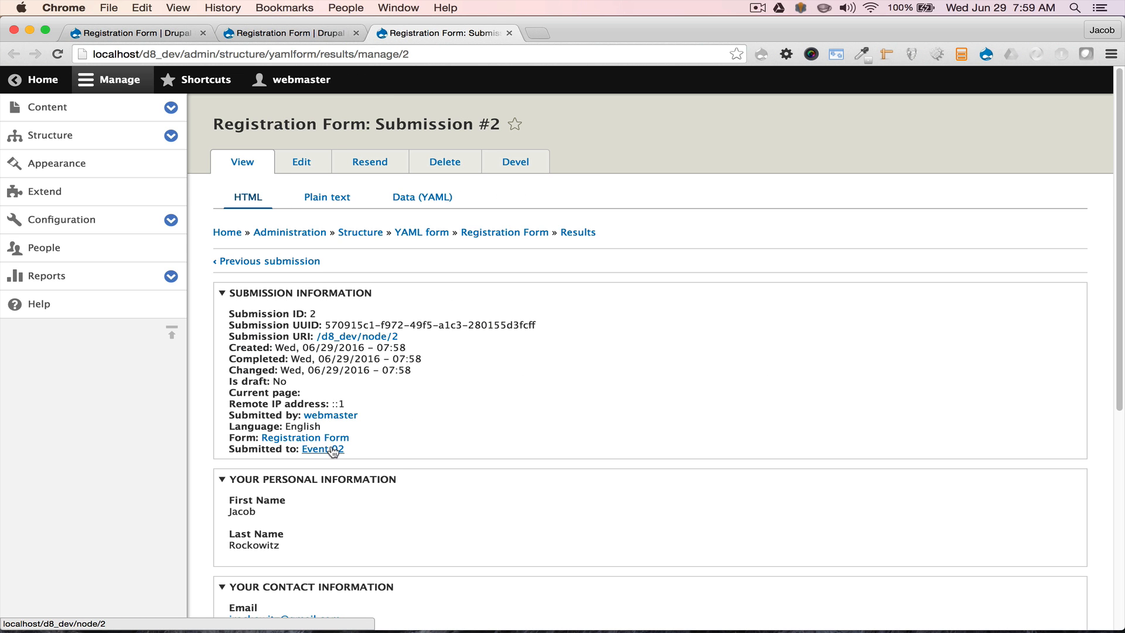
{"action": "left_click", "coordinate": [328, 195]}
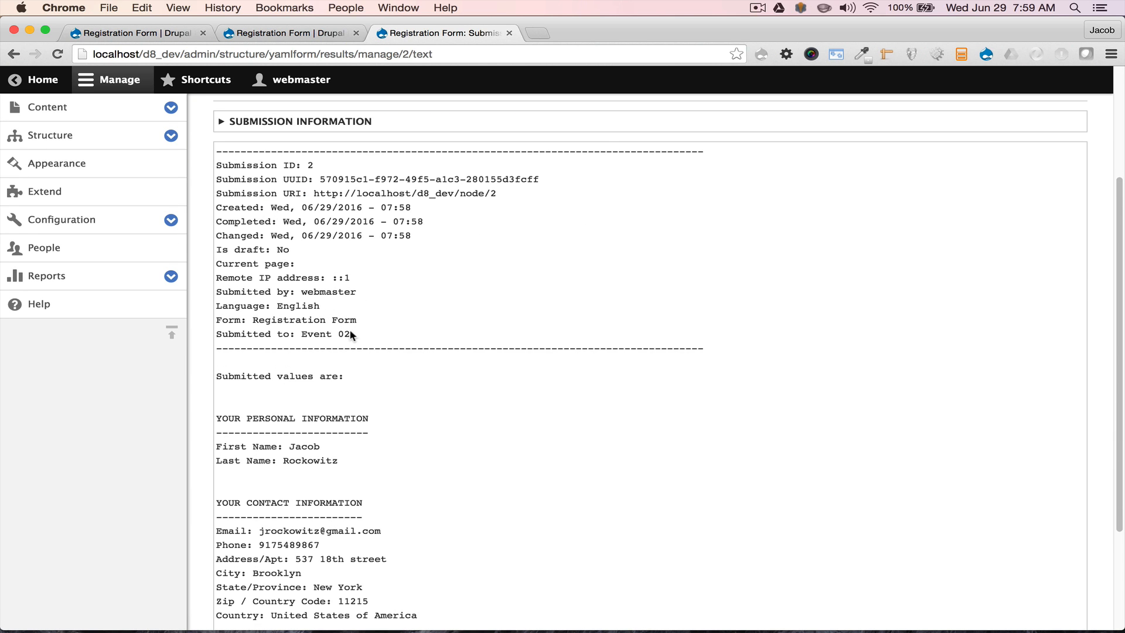
{"action": "left_click_drag", "start_coordinate": [351, 335], "coordinate": [228, 336]}
{"action": "scroll", "coordinate": [293, 239], "scroll_direction": "up", "scroll_amount": 3}
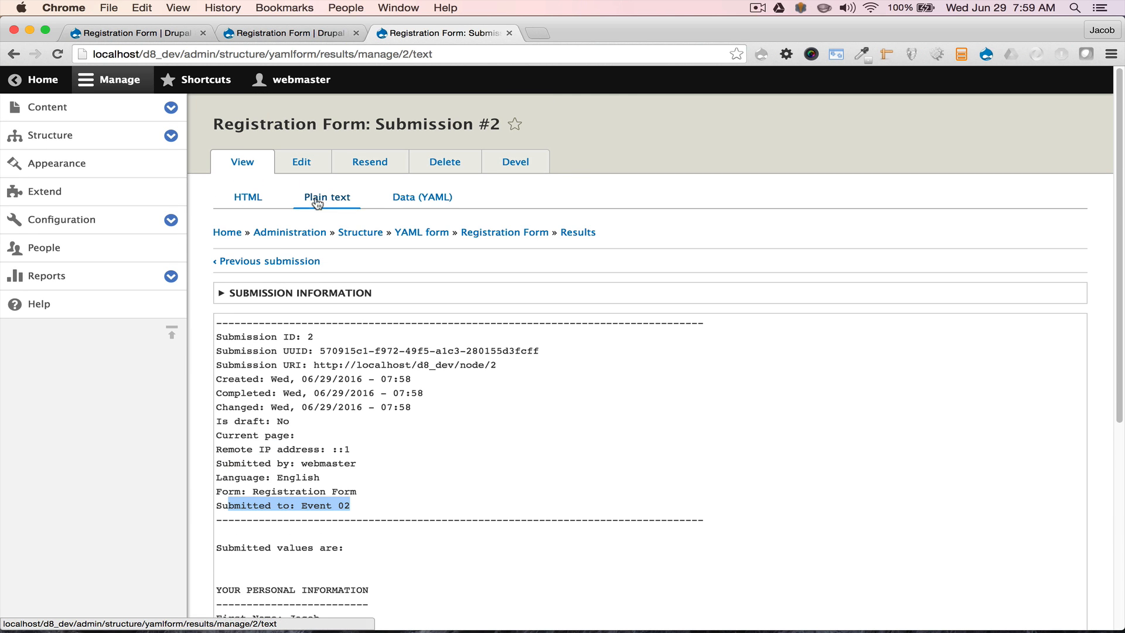
{"action": "left_click", "coordinate": [410, 198]}
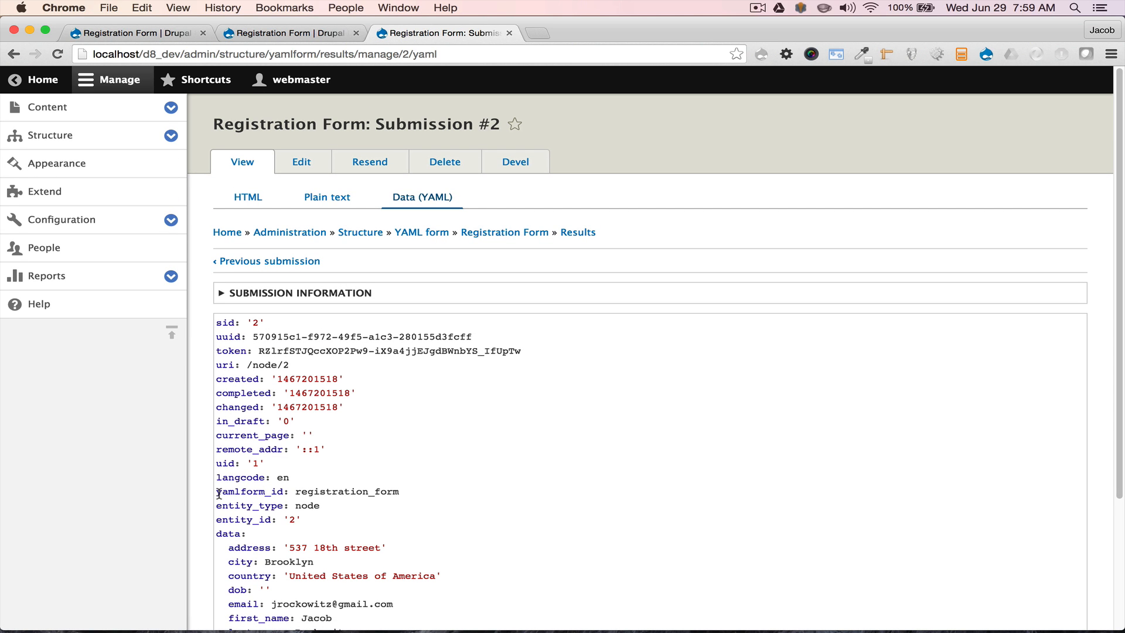
{"action": "left_click_drag", "start_coordinate": [215, 503], "coordinate": [320, 522]}
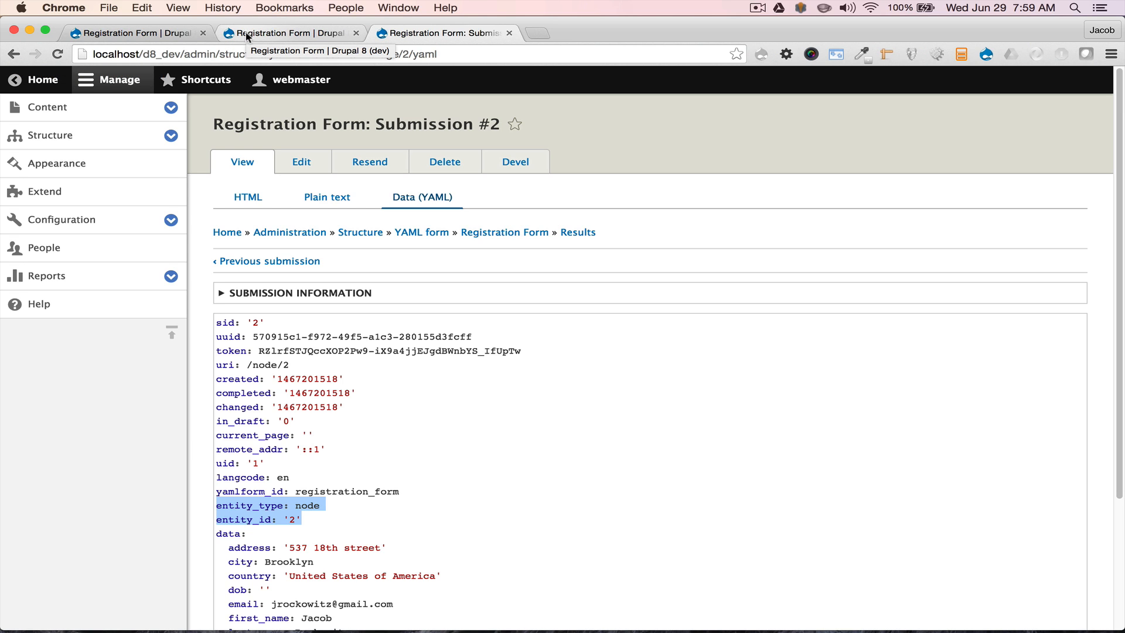
From the Registration Form's results, export all submissions with Download CSV turned off so the comma-delimited data displays as plain text in the browser.
{"action": "left_click", "coordinate": [115, 34]}
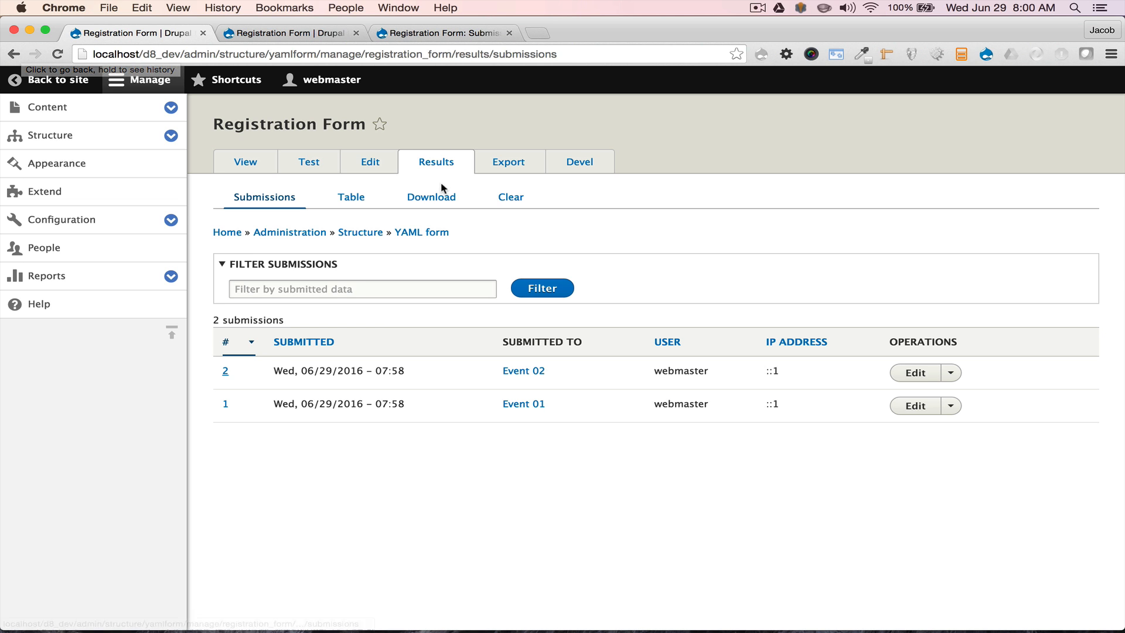
{"action": "left_click", "coordinate": [442, 203]}
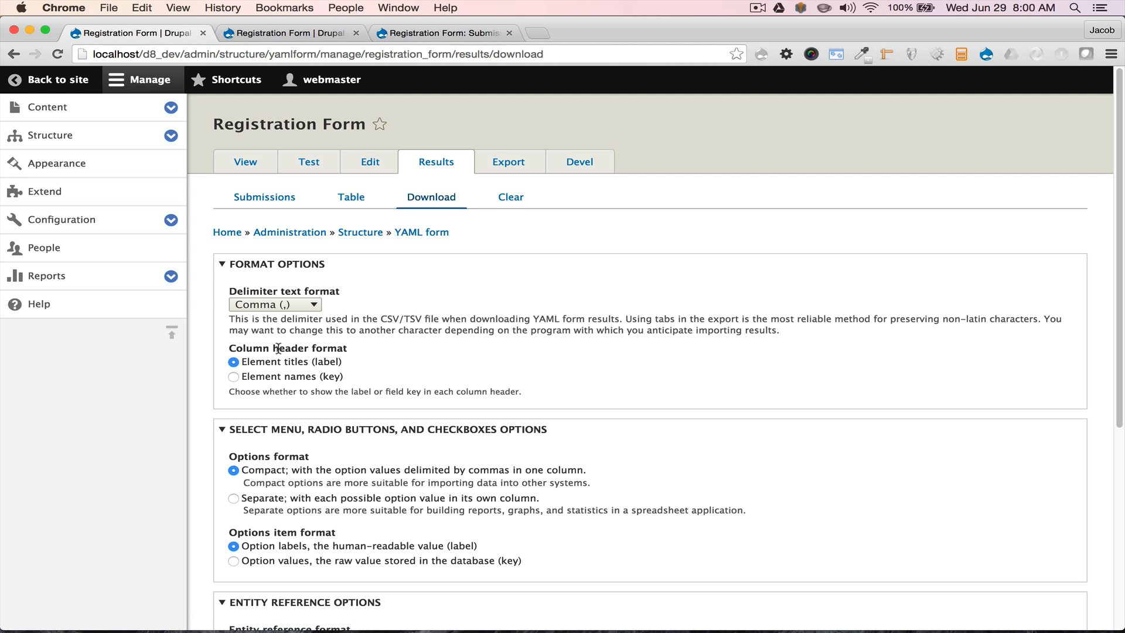
{"action": "scroll", "coordinate": [297, 439], "scroll_direction": "down", "scroll_amount": 3}
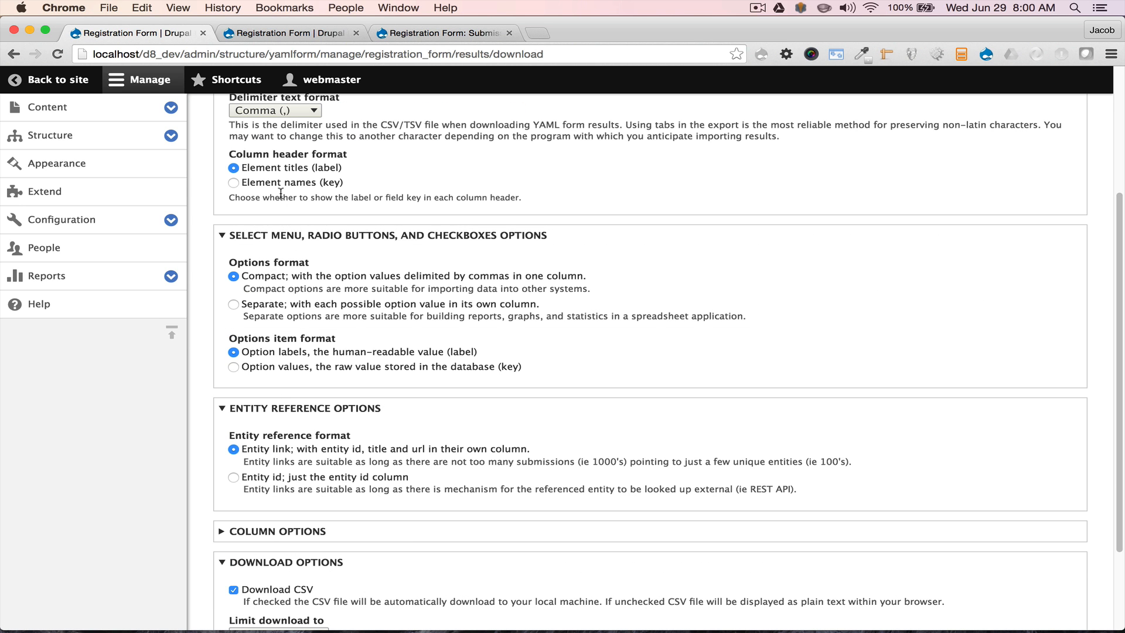
{"action": "scroll", "coordinate": [278, 307], "scroll_direction": "down", "scroll_amount": 2}
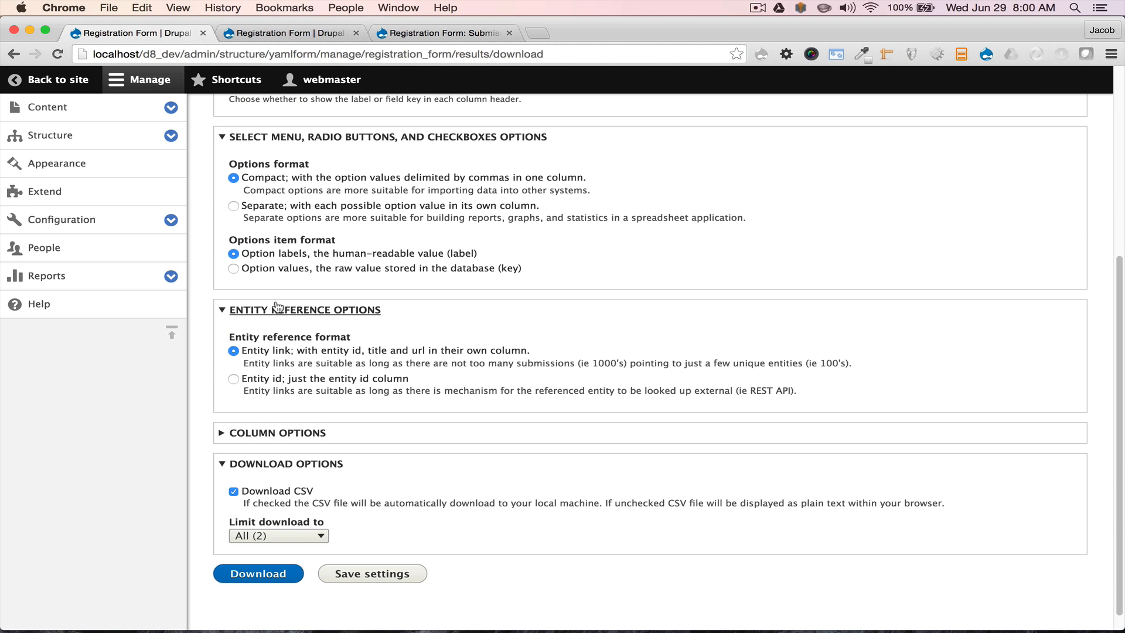
{"action": "left_click", "coordinate": [302, 493]}
{"action": "scroll", "coordinate": [427, 293], "scroll_direction": "up", "scroll_amount": 4}
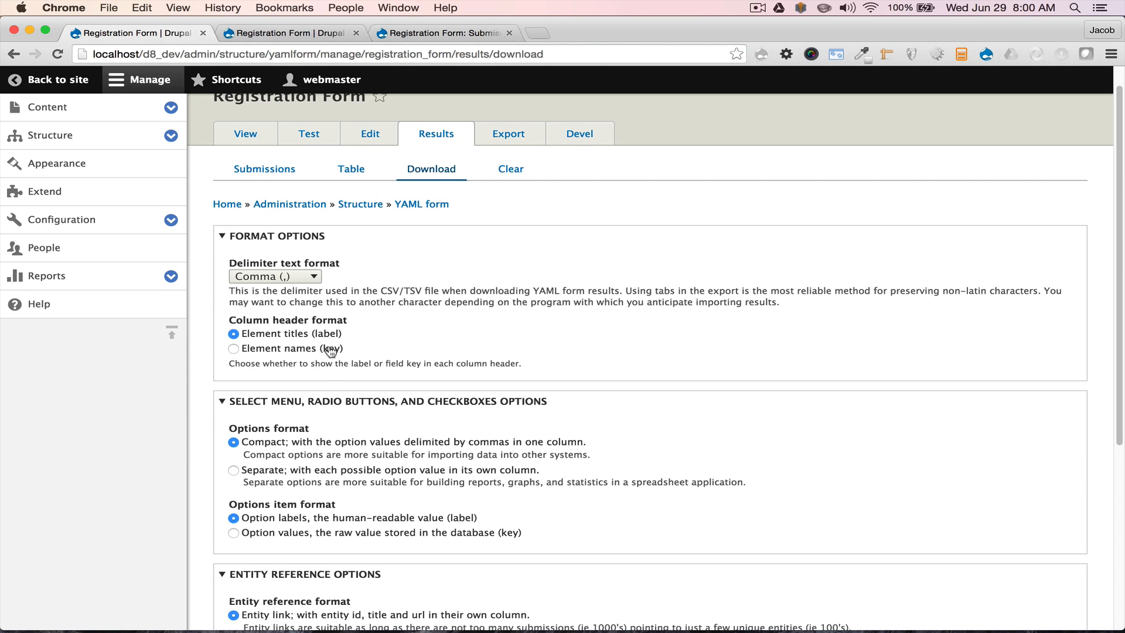
{"action": "scroll", "coordinate": [322, 402], "scroll_direction": "down", "scroll_amount": 1}
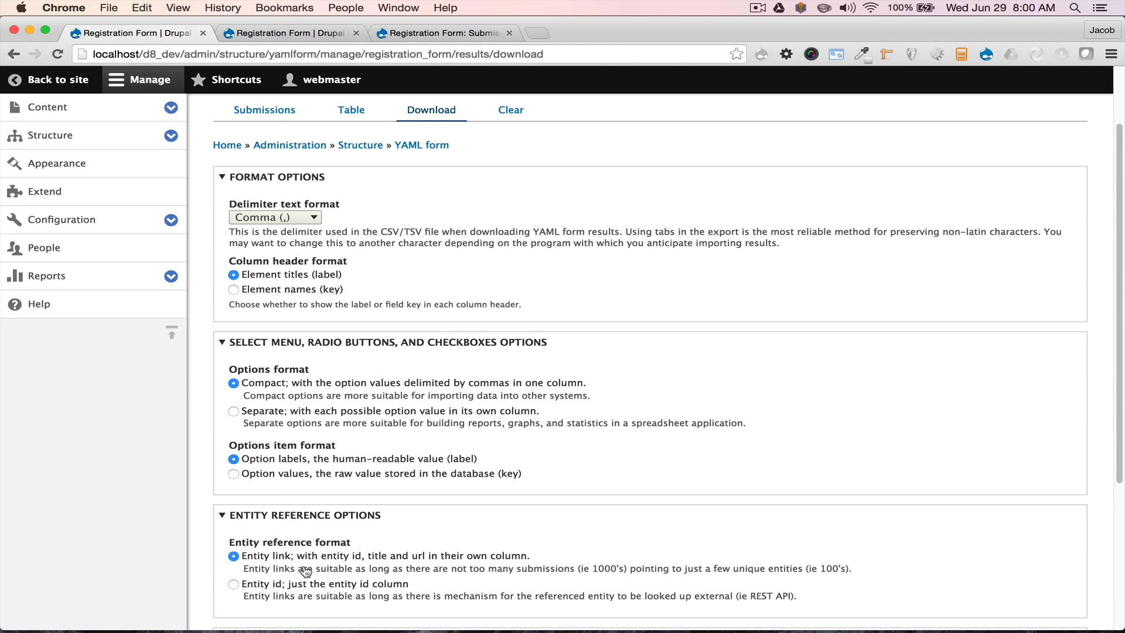
{"action": "scroll", "coordinate": [296, 564], "scroll_direction": "down", "scroll_amount": 4}
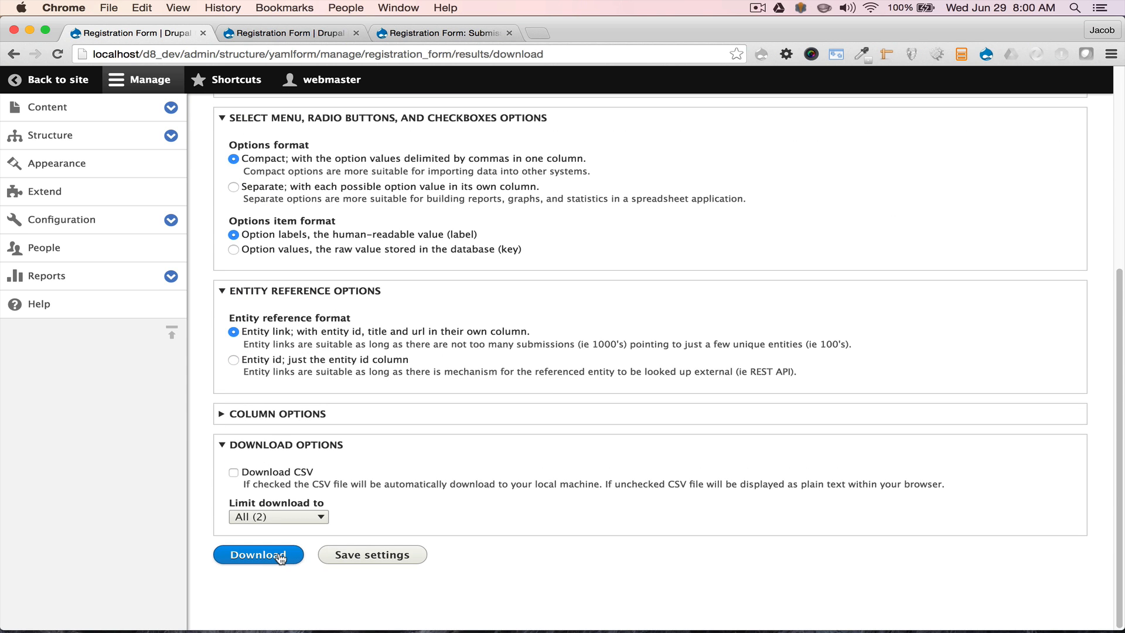
{"action": "left_click", "coordinate": [280, 557]}
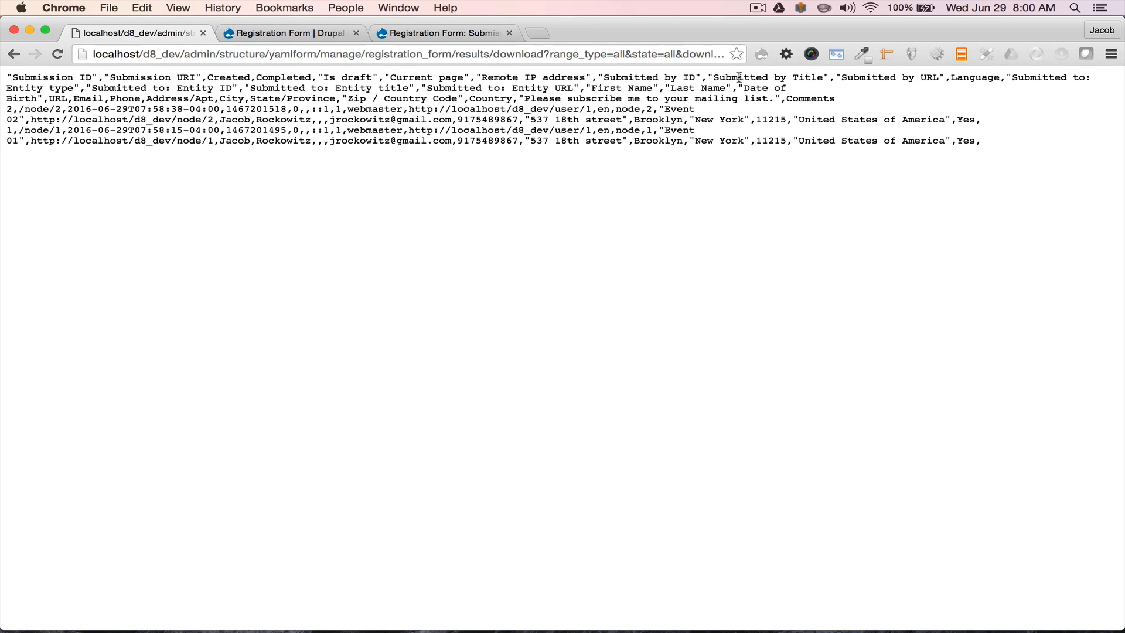
Examine the submitted-by columns and the Event 02 entity type, ID, title and URL in the exported data, and return to the download options.
{"action": "left_click_drag", "start_coordinate": [710, 76], "coordinate": [950, 77]}
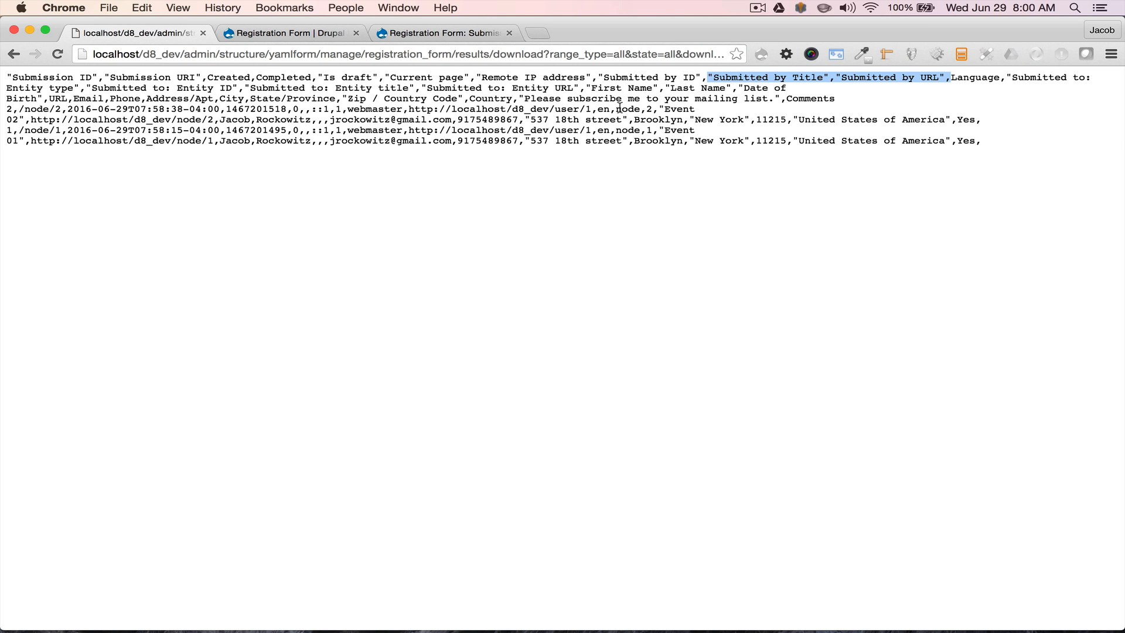
{"action": "left_click_drag", "start_coordinate": [622, 108], "coordinate": [653, 108]}
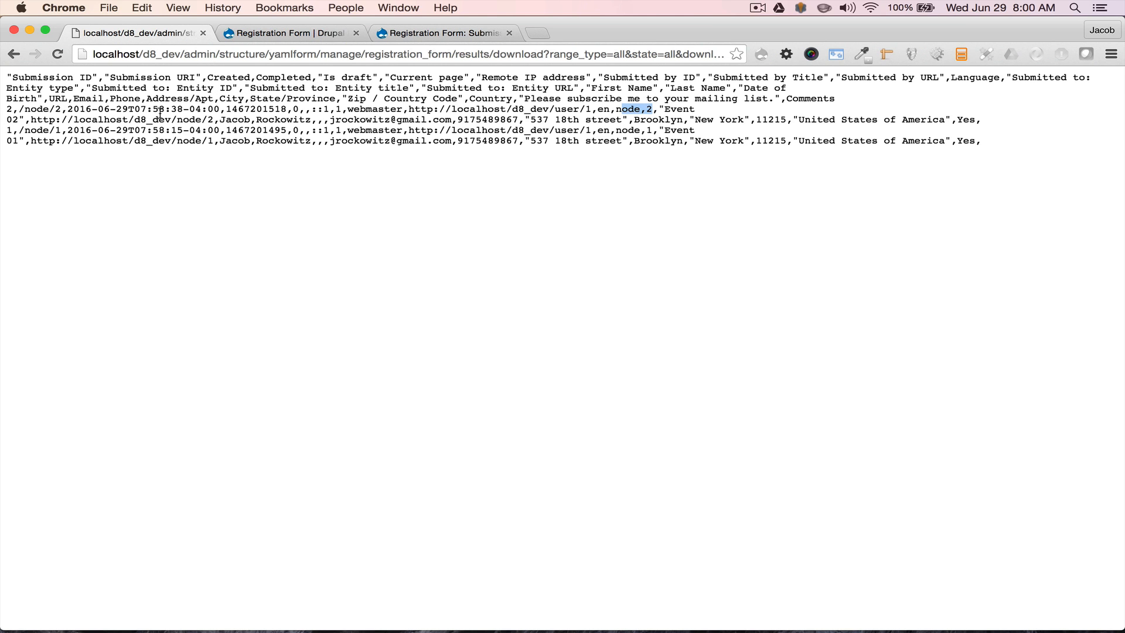
{"action": "left_click_drag", "start_coordinate": [213, 119], "coordinate": [614, 105]}
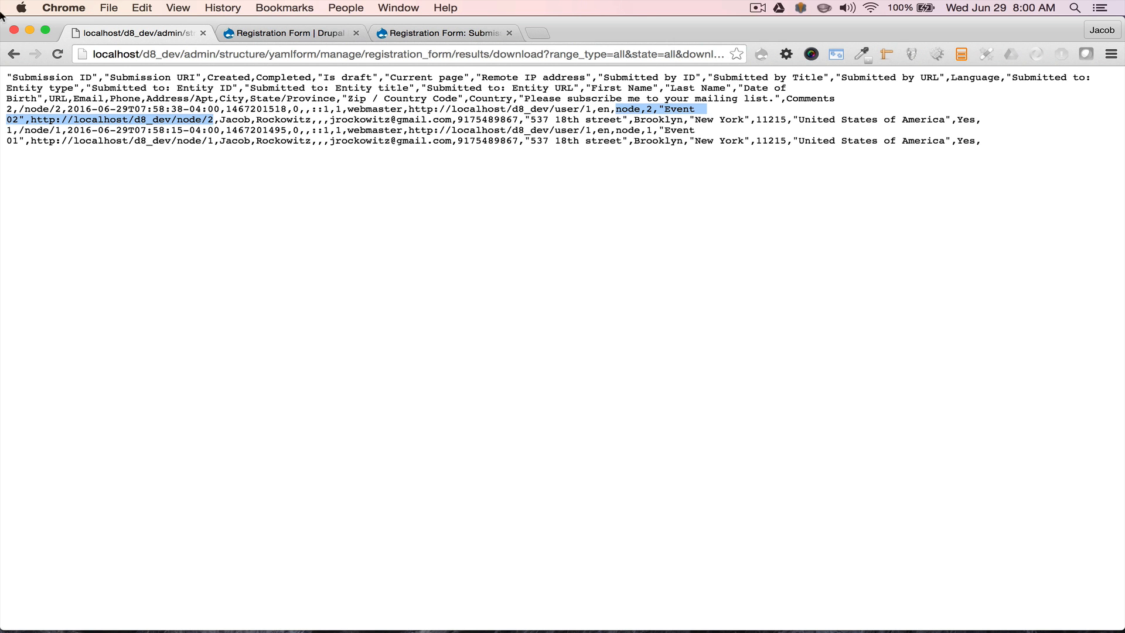
{"action": "left_click", "coordinate": [13, 55]}
{"action": "left_click", "coordinate": [12, 55]}
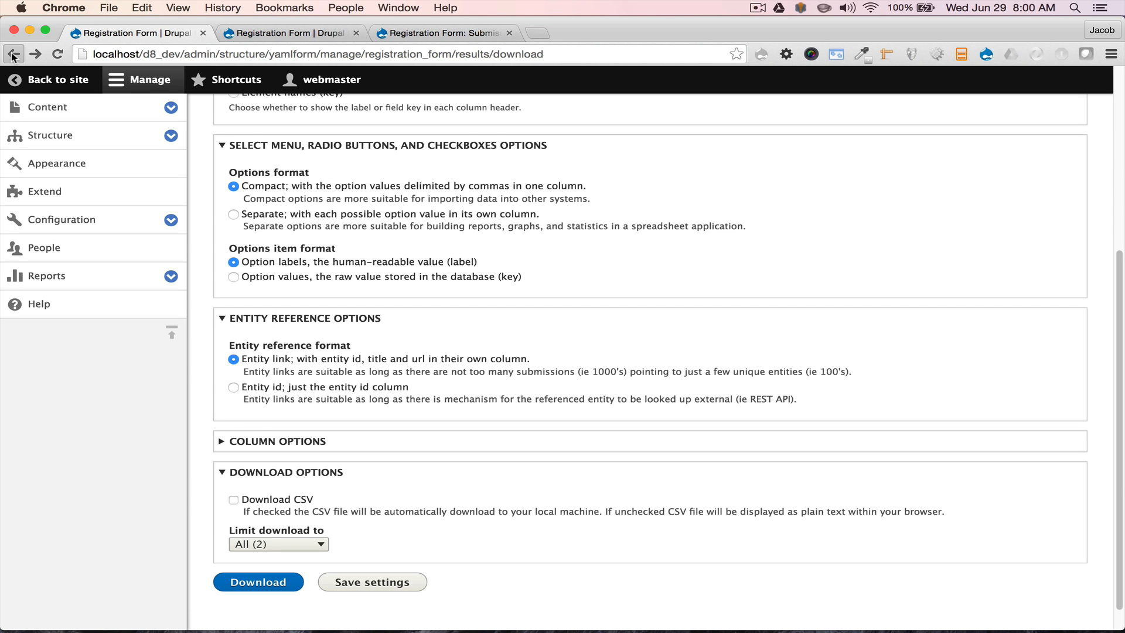